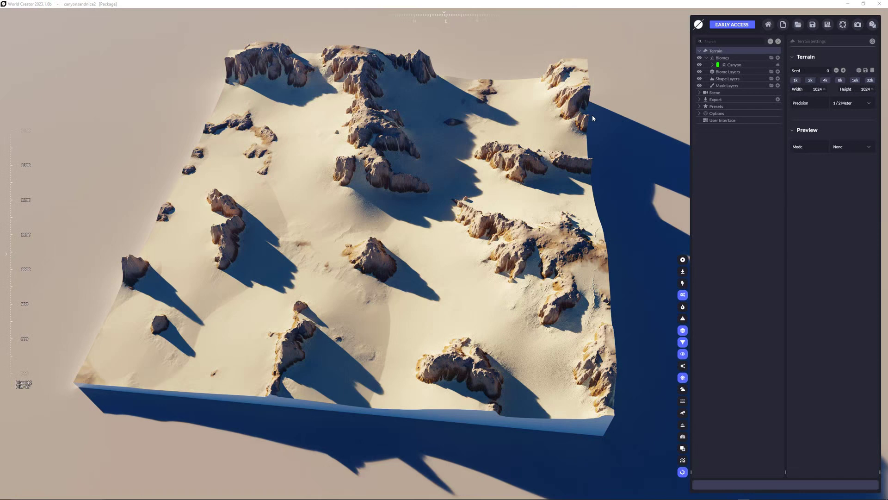
# Expand the Canyon biome's filters and materials, and compare the terrain with the Sediment - Mud filter switched and restored.
pyautogui.click(713, 65)
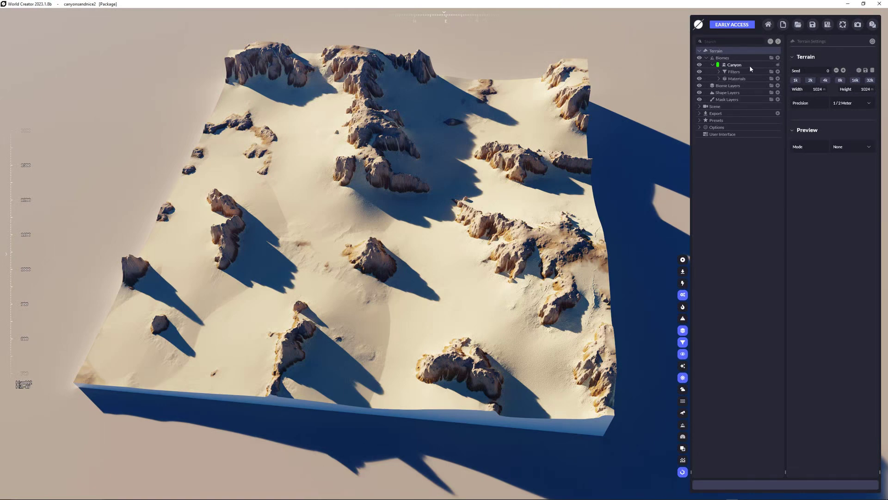
pyautogui.click(719, 72)
pyautogui.click(718, 107)
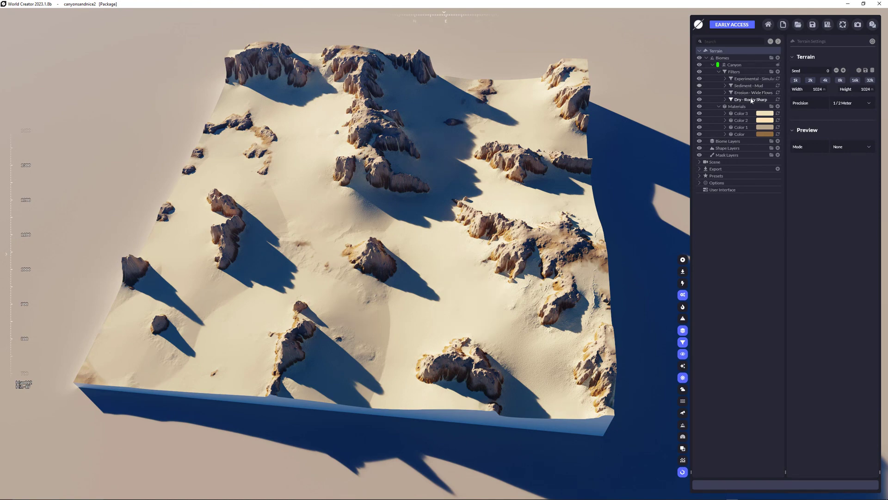
pyautogui.click(700, 86)
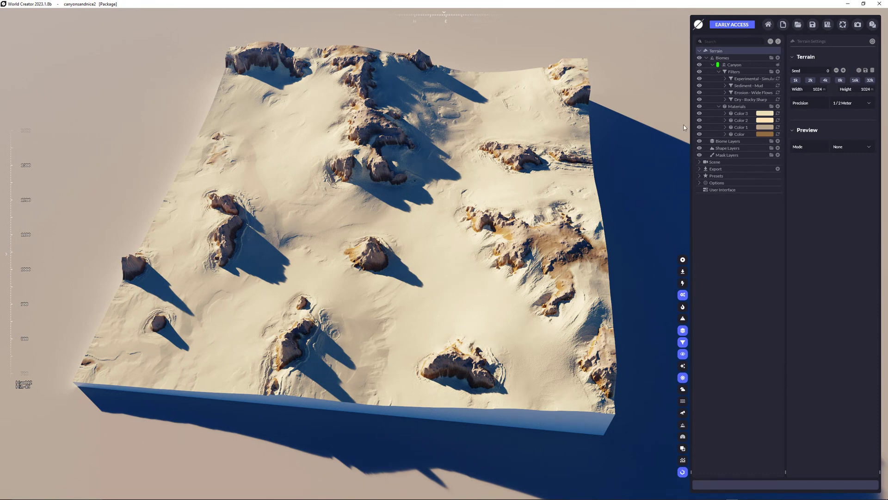
pyautogui.click(700, 86)
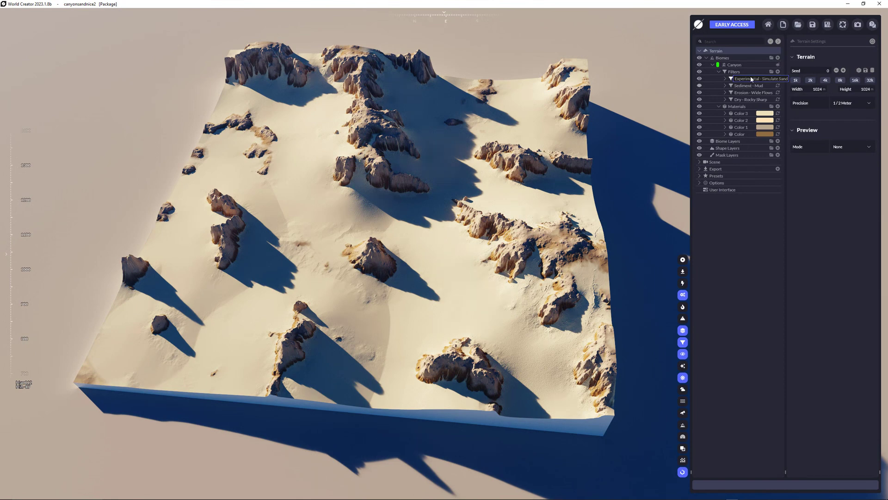
# Examine the heatmap coverage of the four Canyon materials, Color to Color 3, and the distribution of Color 3.
pyautogui.click(742, 134)
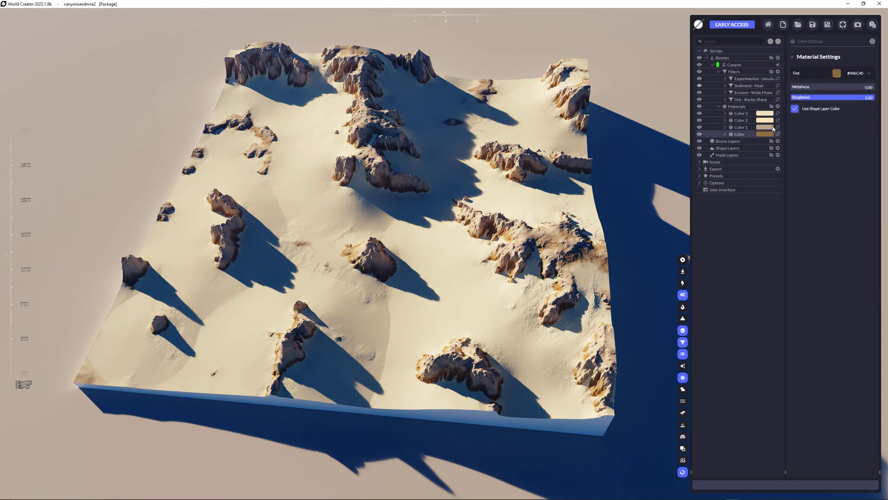
pyautogui.click(683, 307)
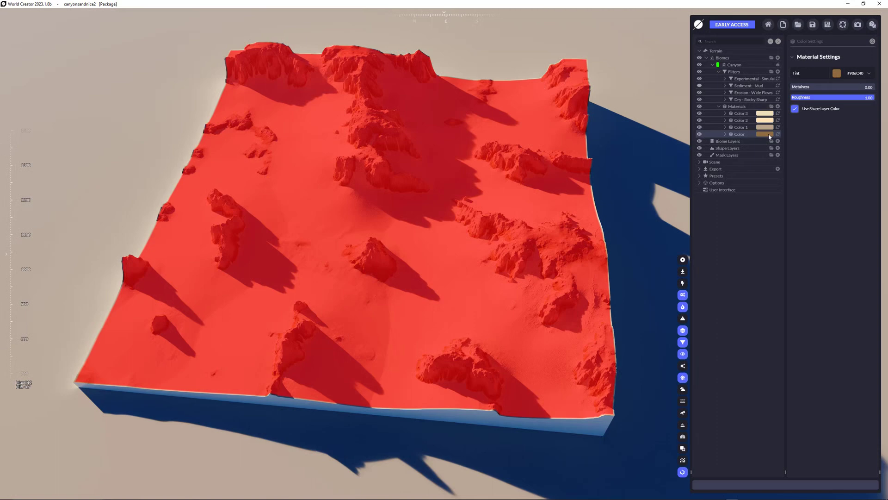
pyautogui.click(740, 127)
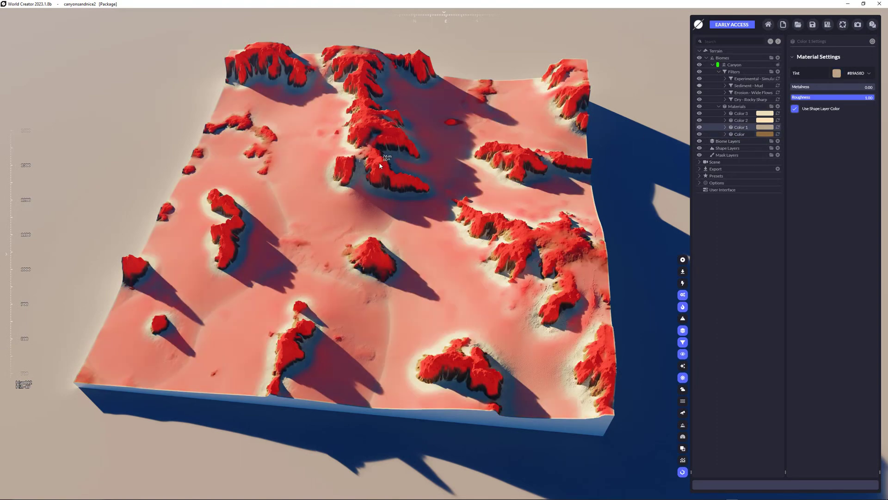
pyautogui.click(740, 122)
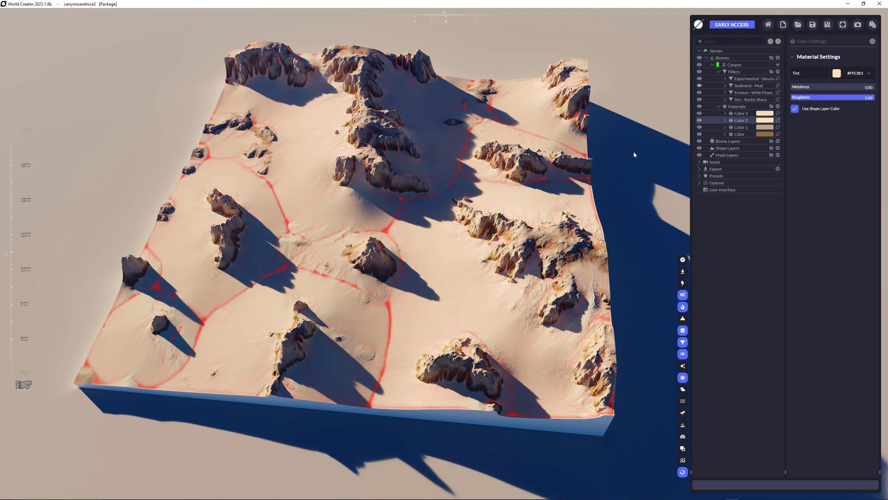
pyautogui.click(743, 113)
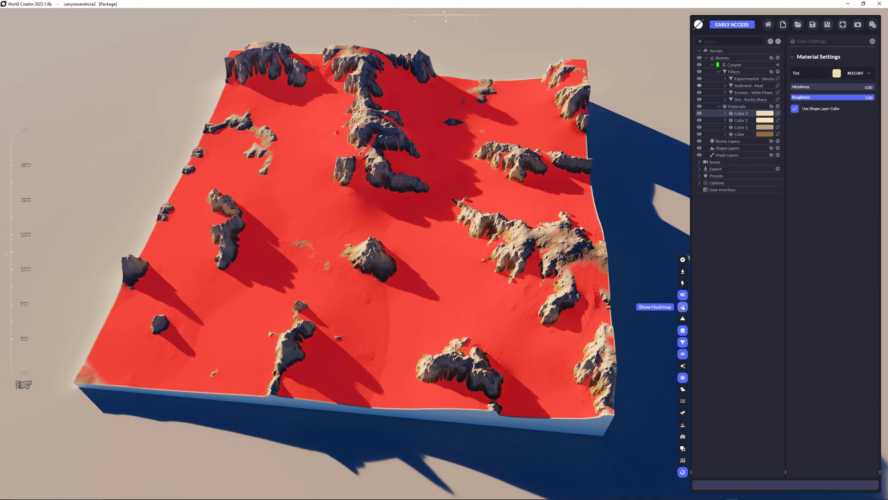
pyautogui.click(741, 120)
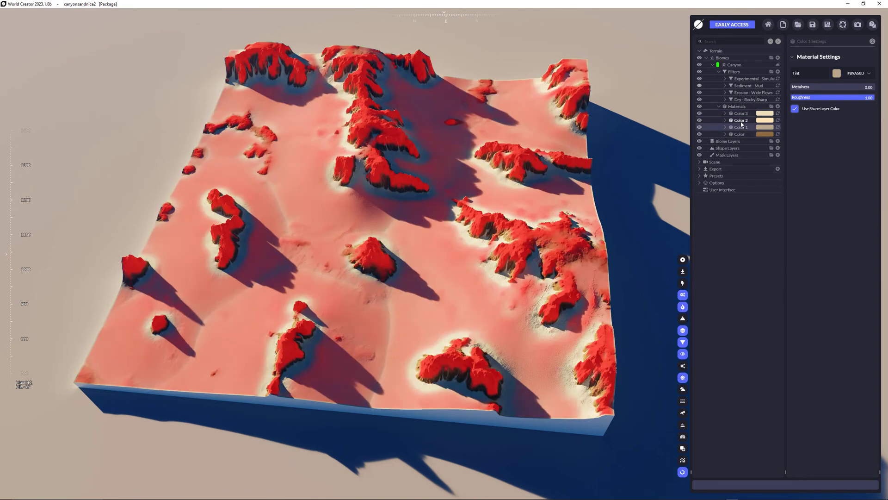
pyautogui.click(740, 113)
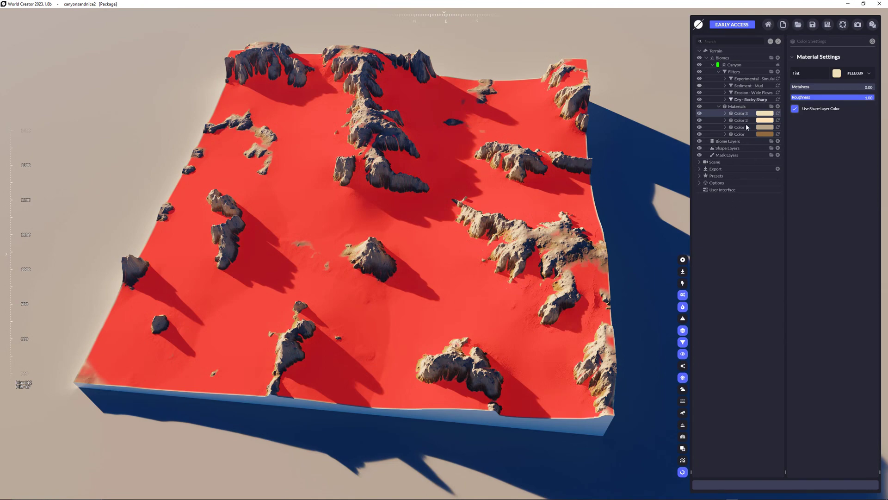
pyautogui.click(724, 114)
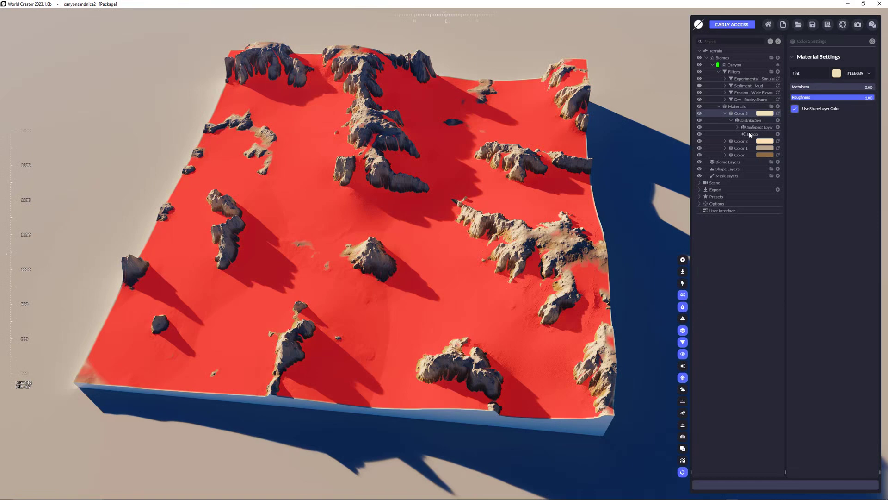
pyautogui.click(726, 114)
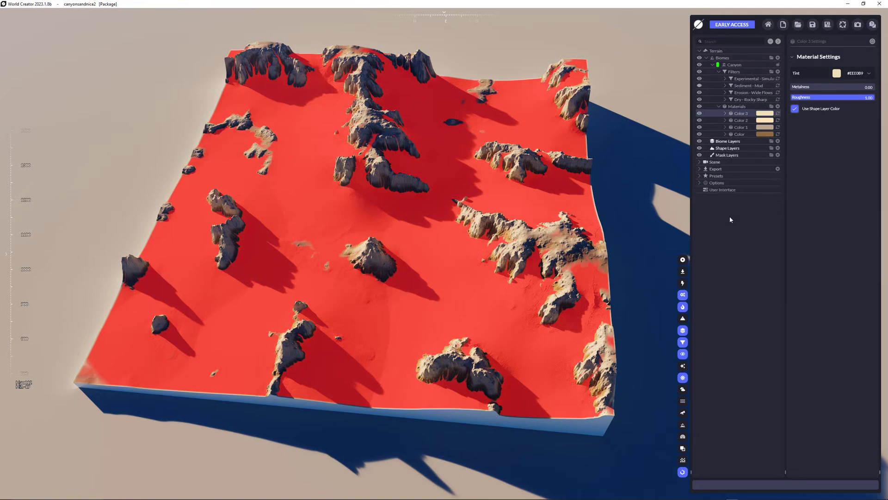
pyautogui.click(683, 306)
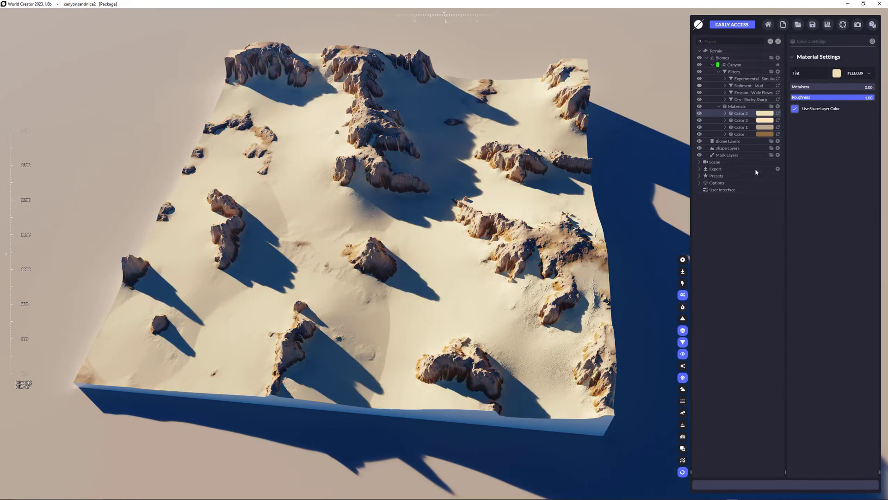
# Add the Desert biome preset to the terrain's biomes, above Canyon.
pyautogui.click(719, 72)
pyautogui.click(719, 78)
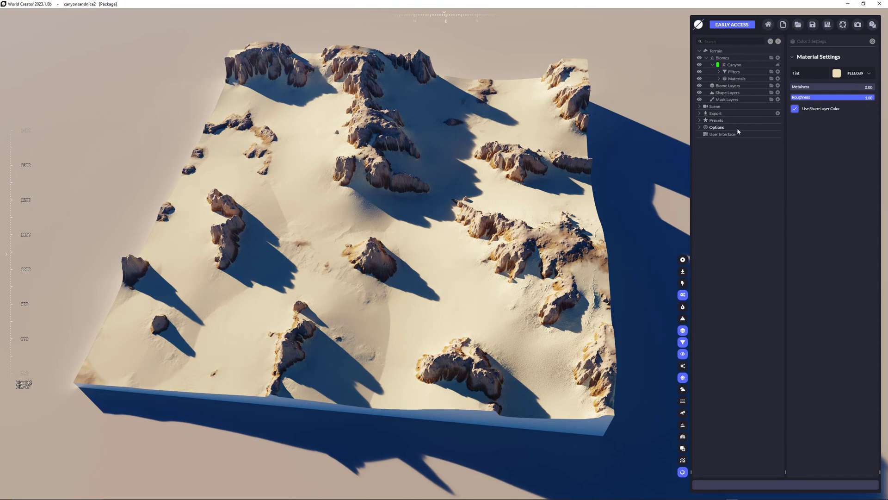
pyautogui.click(714, 65)
pyautogui.click(702, 106)
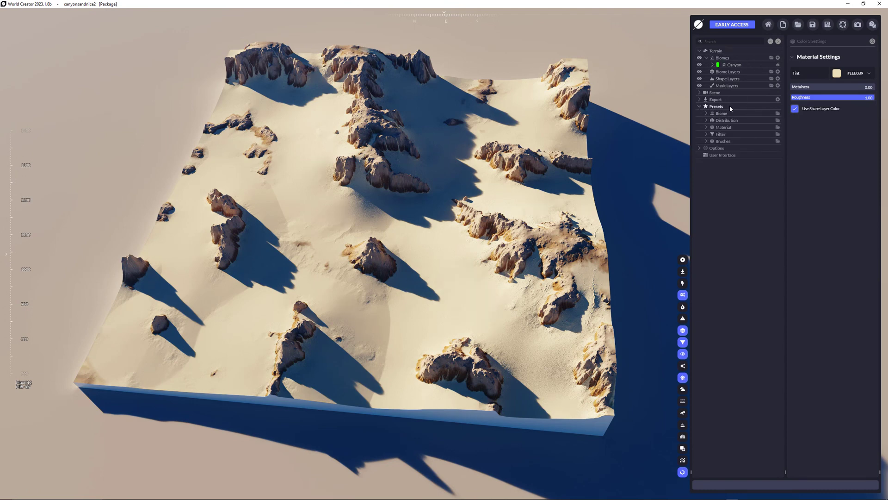
pyautogui.click(707, 113)
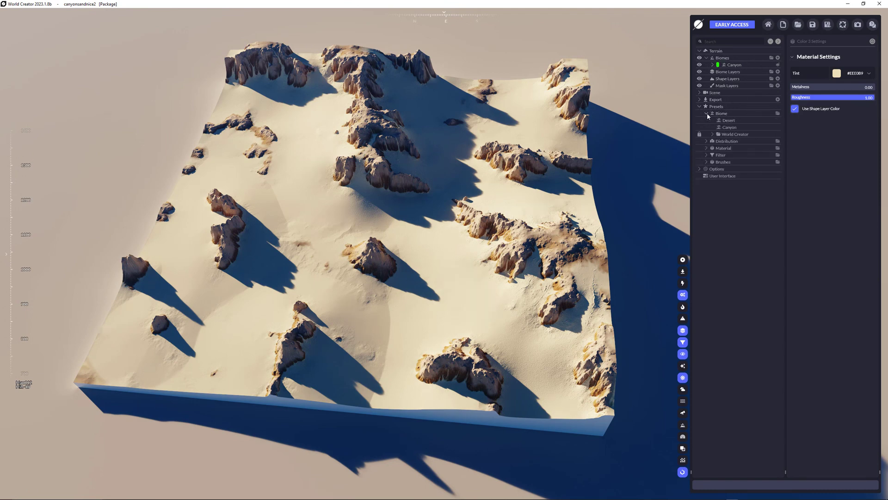
pyautogui.click(730, 121)
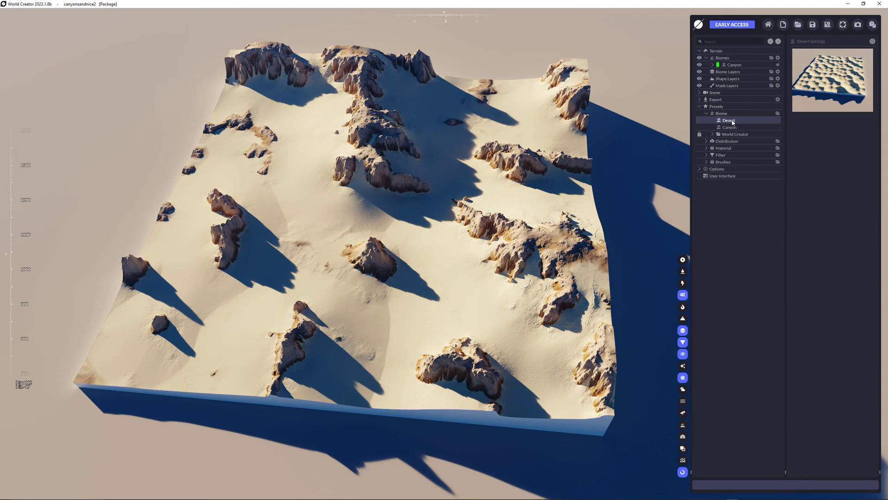
pyautogui.moveTo(729, 121); pyautogui.dragTo(739, 60)
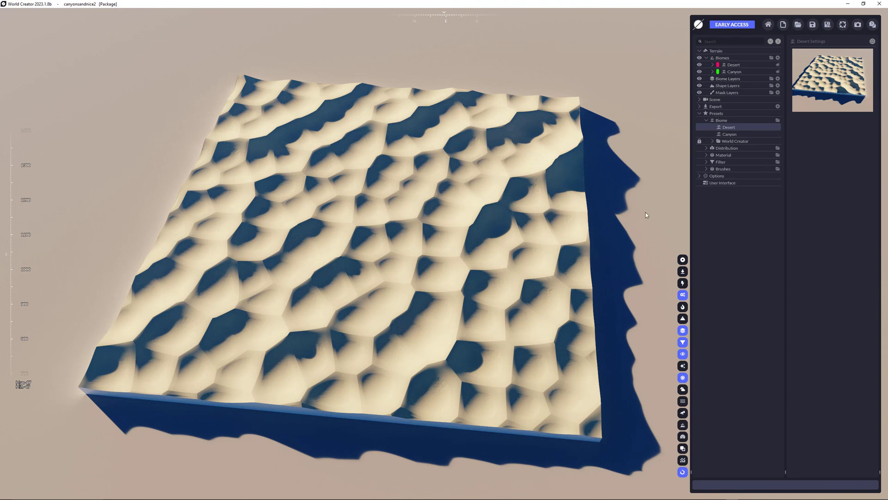
# Disable the Effect - Smooth Ridges filter in the Desert biome.
pyautogui.click(712, 65)
pyautogui.click(719, 72)
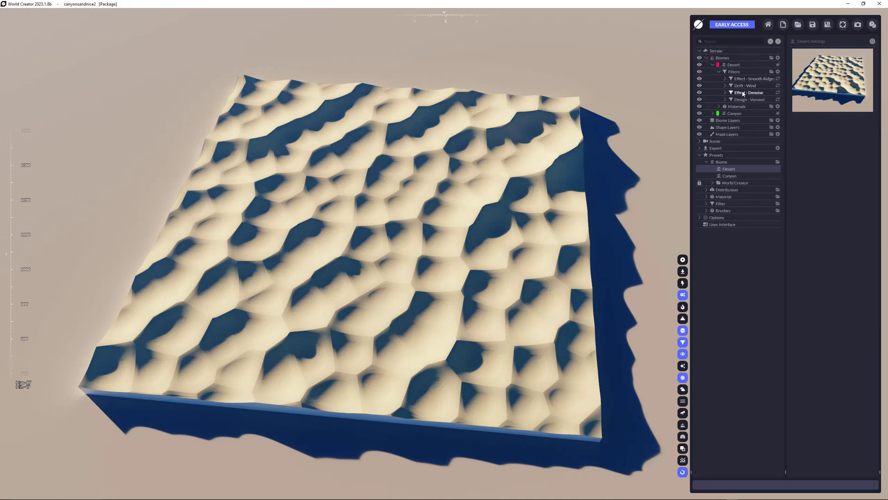
pyautogui.click(699, 78)
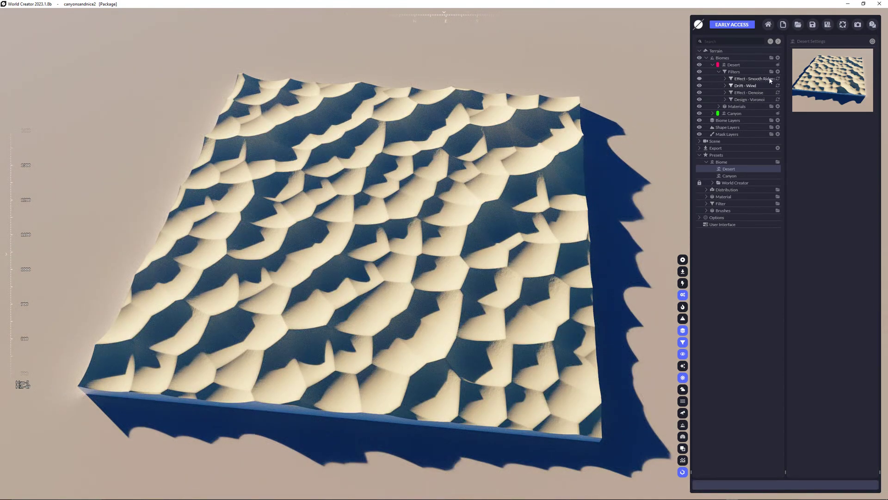
pyautogui.click(719, 72)
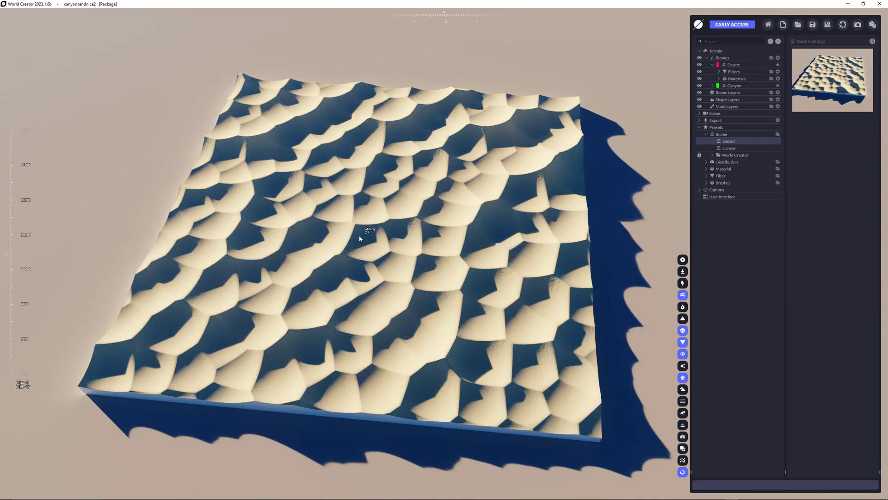
pyautogui.click(713, 66)
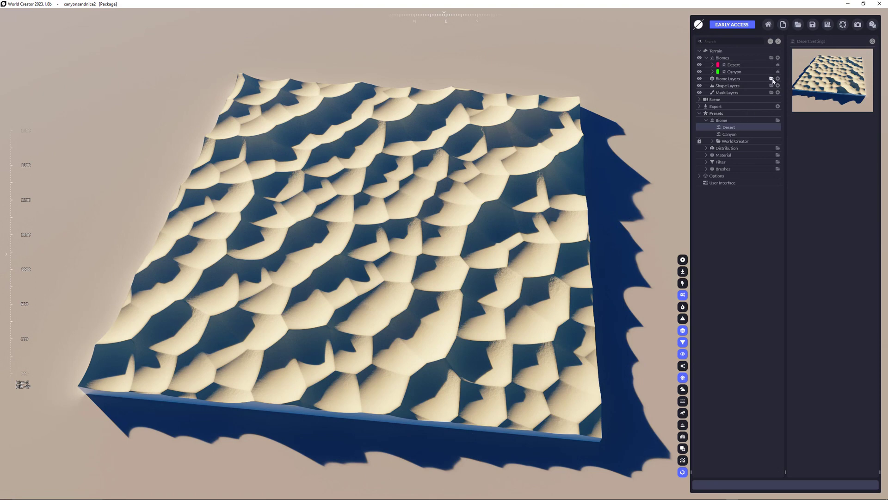
# Add two biome layers and assign the upper one to the Desert biome.
pyautogui.click(717, 120)
pyautogui.click(699, 114)
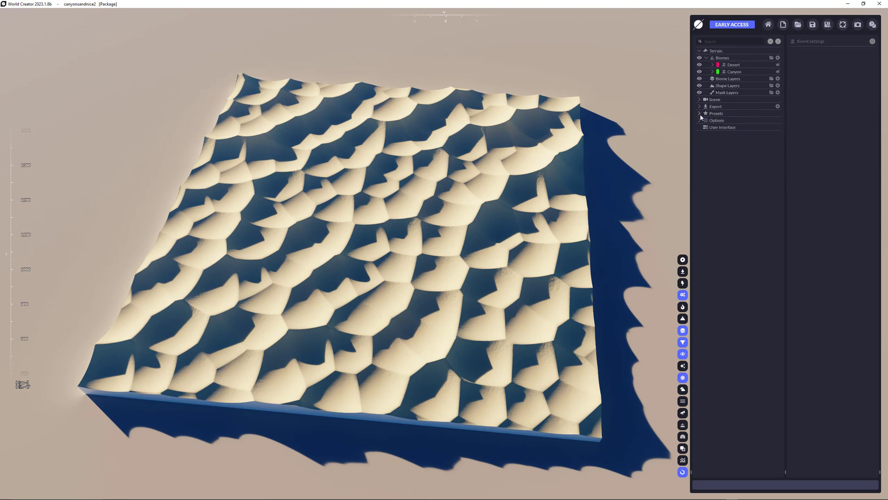
pyautogui.click(740, 79)
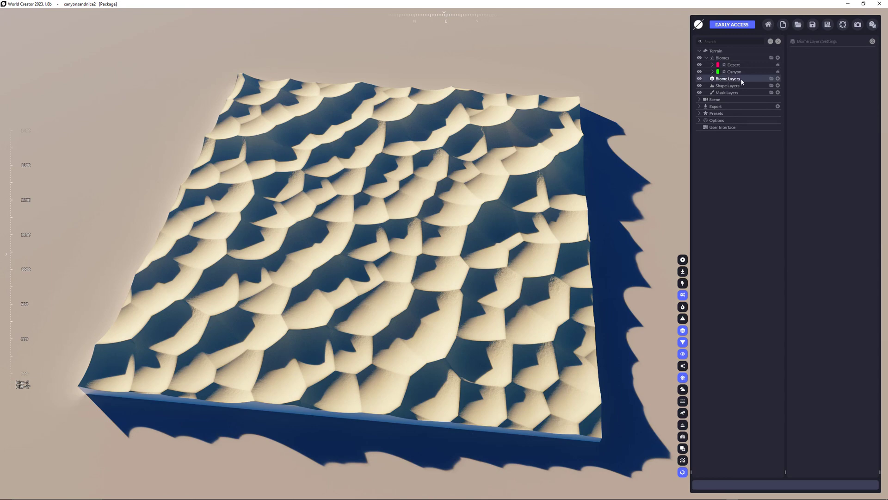
pyautogui.click(779, 79)
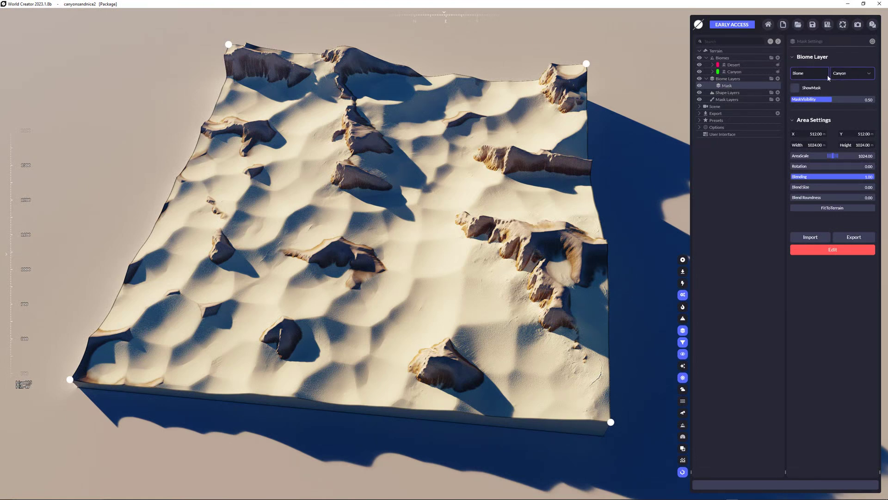
pyautogui.click(777, 79)
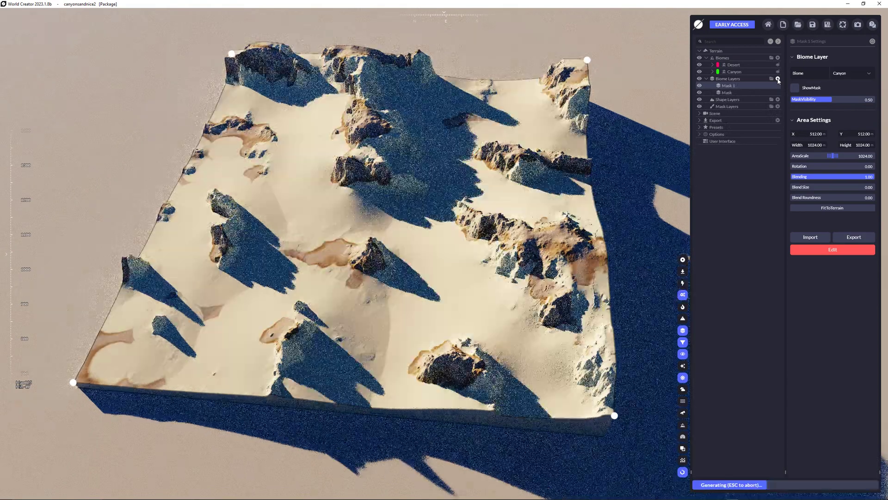
pyautogui.click(860, 74)
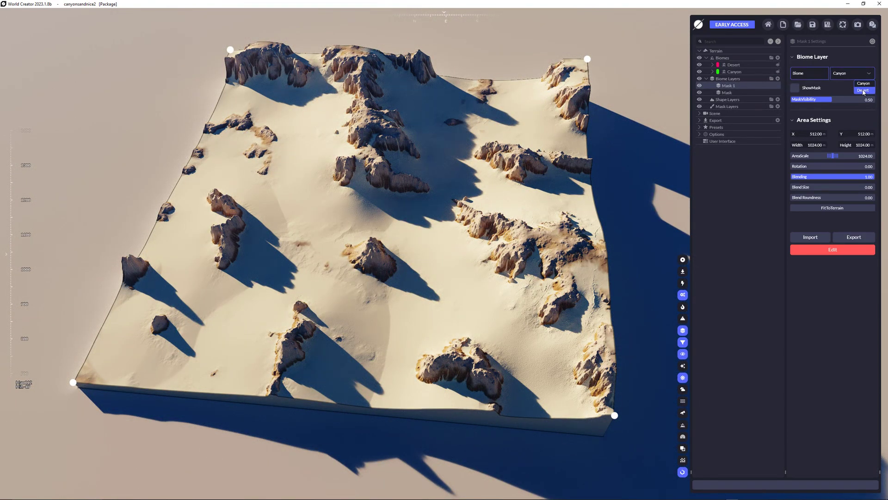
pyautogui.click(863, 90)
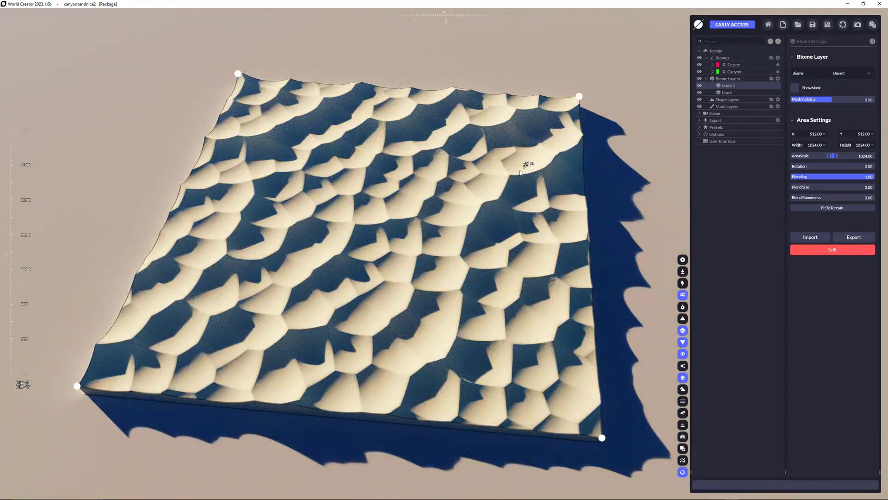
# Compare the terrain with the Desert biome layer, Mask 1, hidden and shown.
pyautogui.click(700, 86)
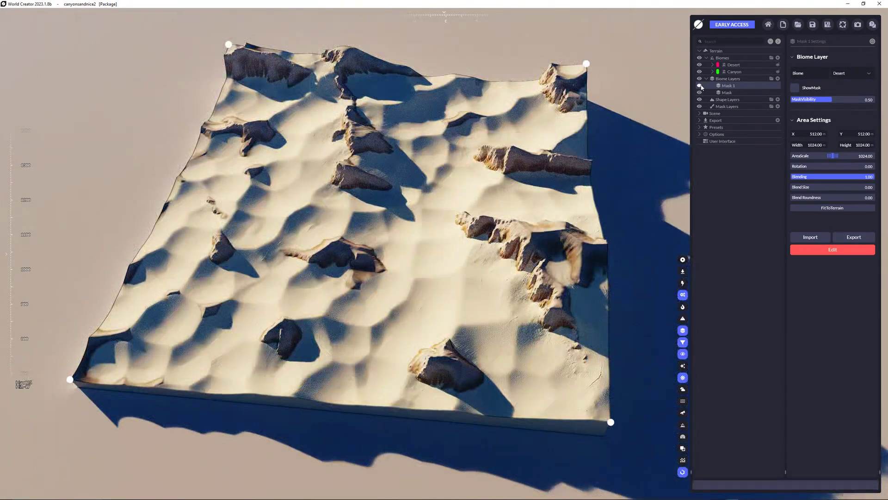
pyautogui.click(700, 87)
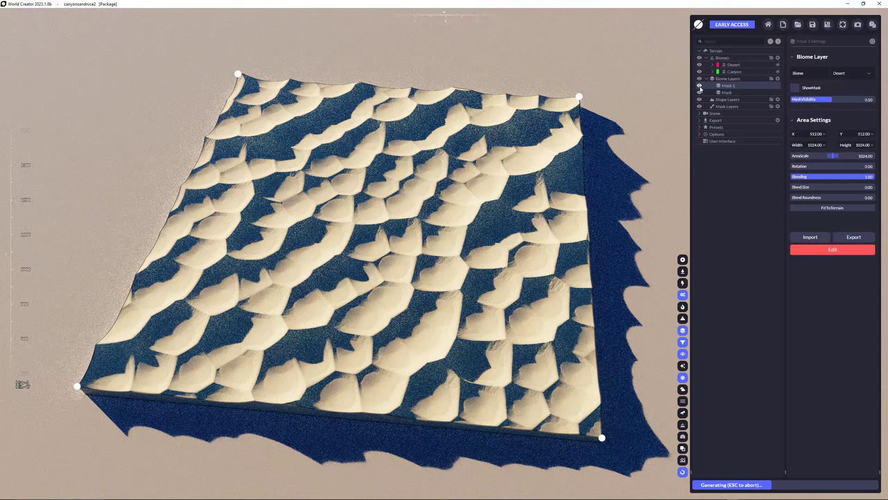
pyautogui.click(700, 87)
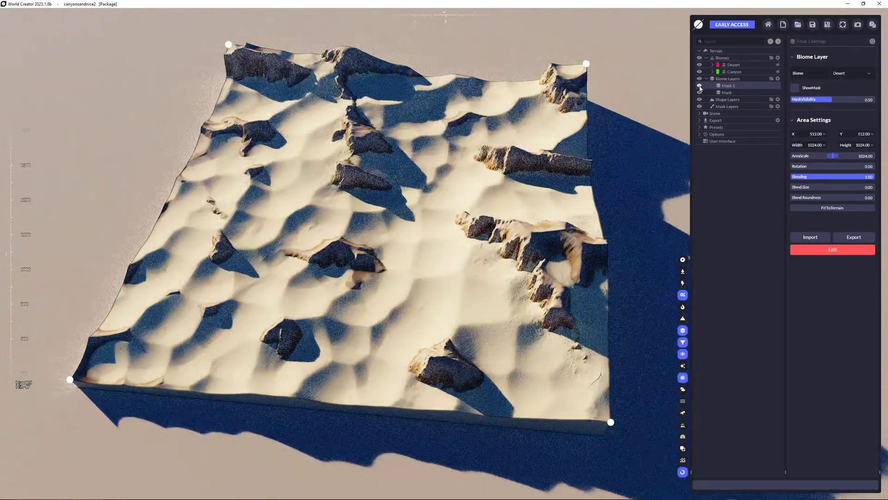
pyautogui.click(701, 86)
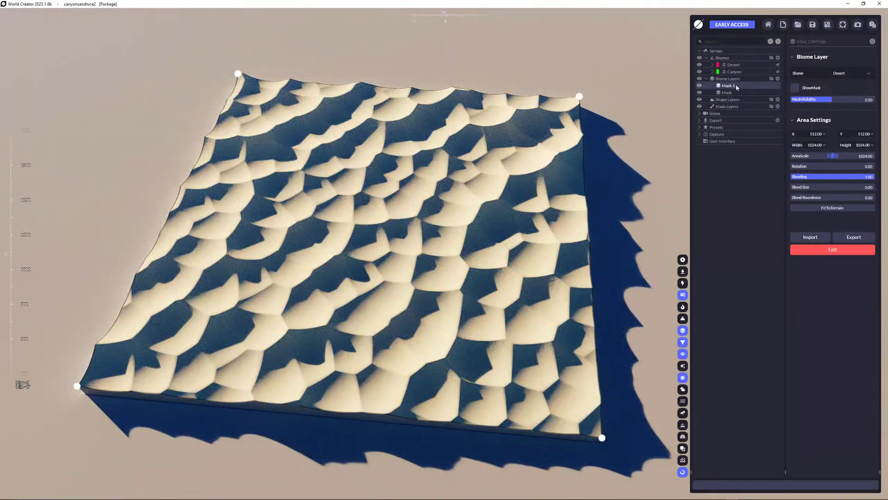
# Delete both mask biome layers and create a new biome layer directly from the Canyon biome.
pyautogui.press('Delete')
pyautogui.press('Delete')
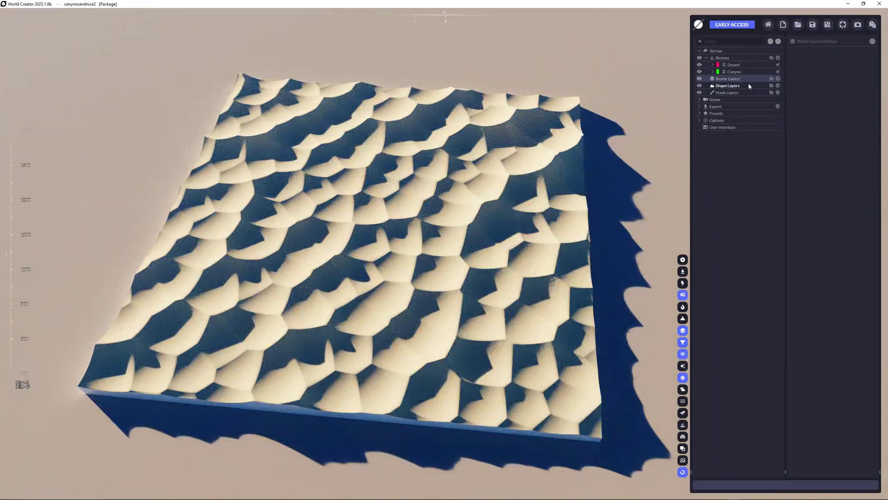
pyautogui.click(778, 72)
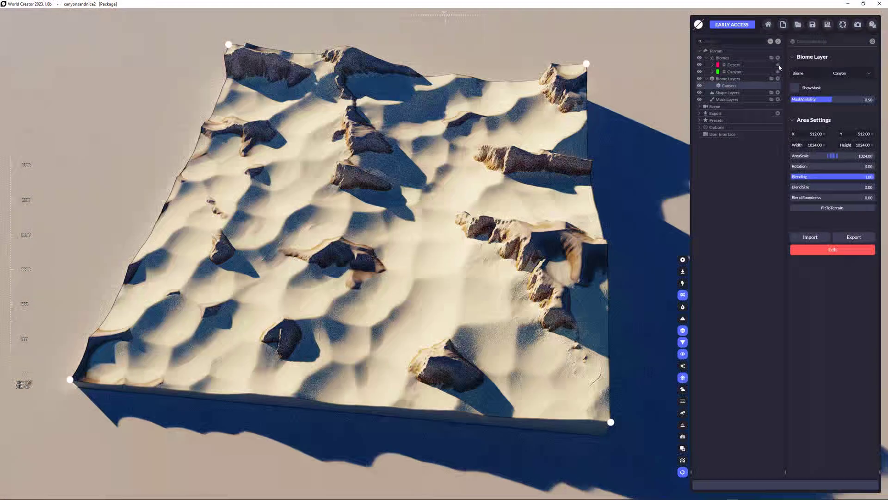
# Create a biome layer from the Desert biome above the Canyon layer and select the new Desert layer.
pyautogui.click(778, 65)
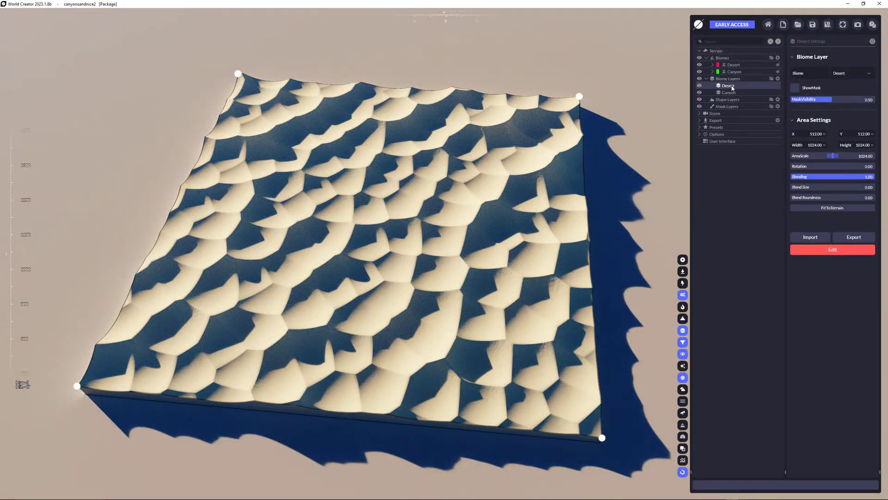
pyautogui.click(730, 94)
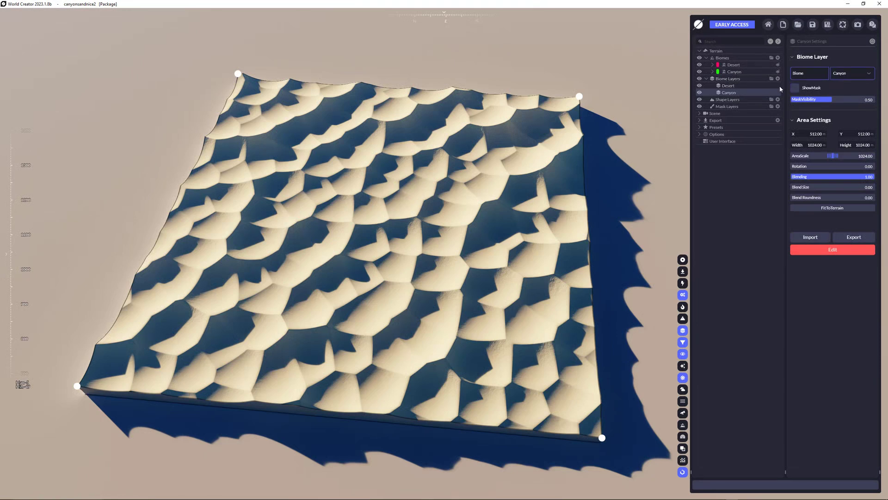
pyautogui.click(730, 86)
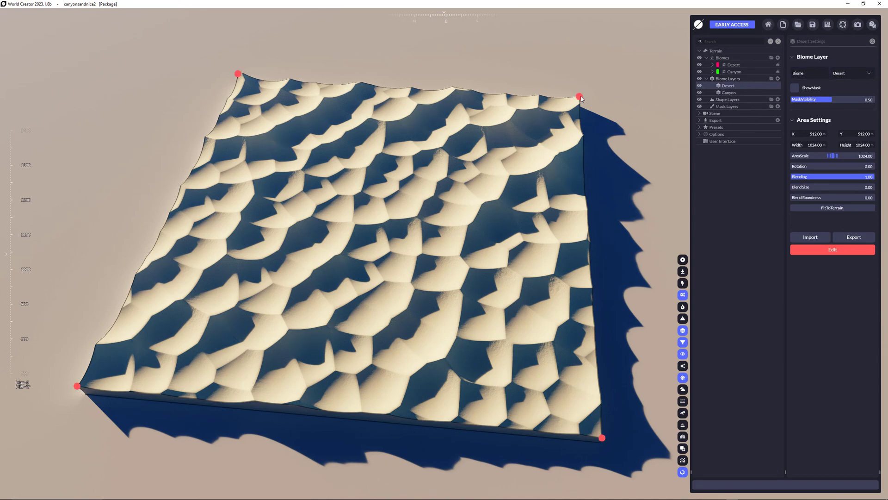
# Try scaling the Desert layer's area to about 407, rotating it about 32 degrees and repositioning it, and refit it to the terrain.
pyautogui.moveTo(579, 96); pyautogui.dragTo(466, 152)
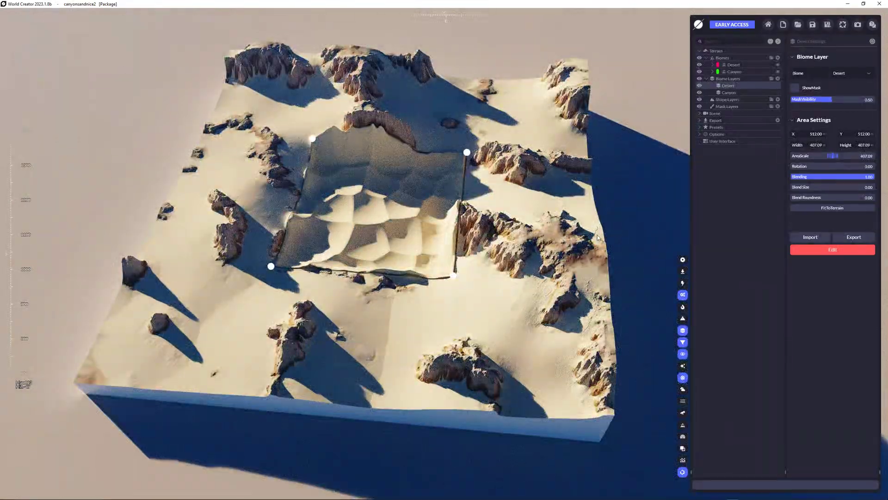
pyautogui.moveTo(384, 213); pyautogui.dragTo(270, 283)
pyautogui.moveTo(390, 321); pyautogui.dragTo(355, 191)
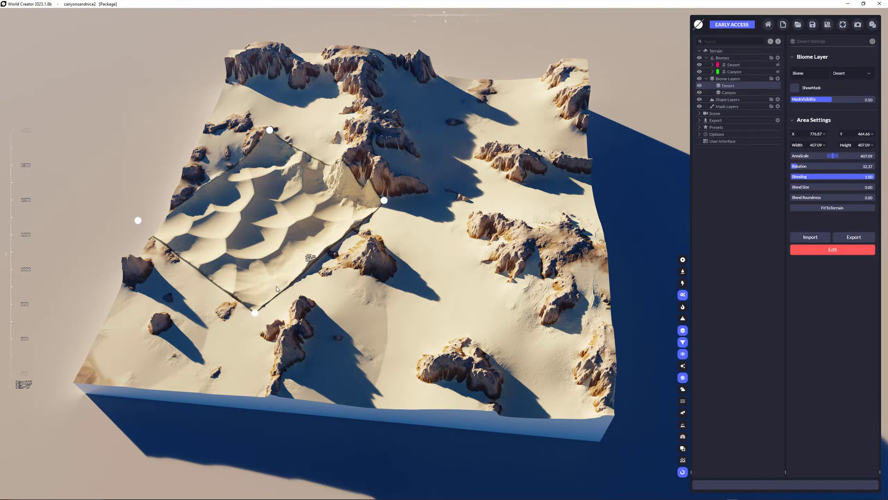
pyautogui.moveTo(254, 233); pyautogui.dragTo(287, 254)
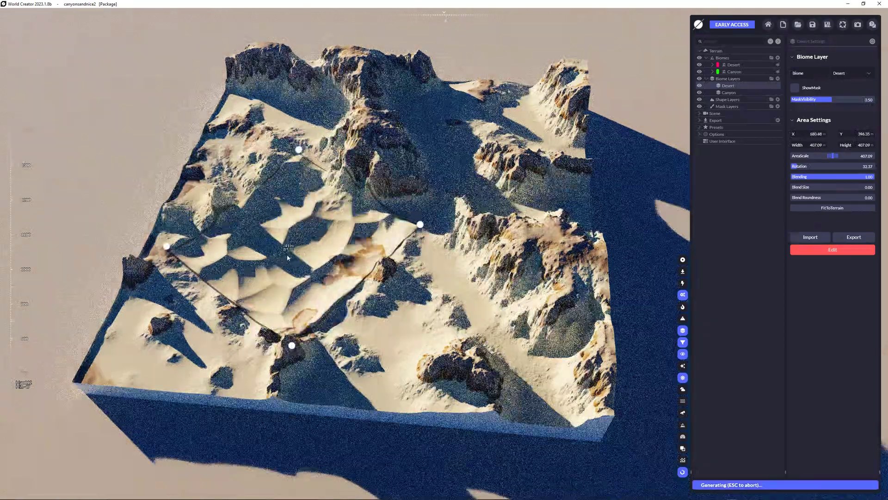
pyautogui.moveTo(326, 232); pyautogui.dragTo(356, 257)
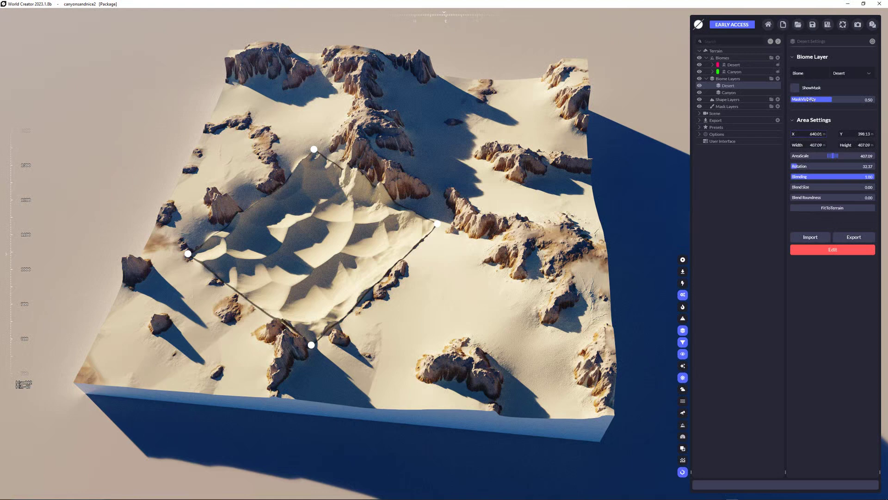
pyautogui.click(833, 209)
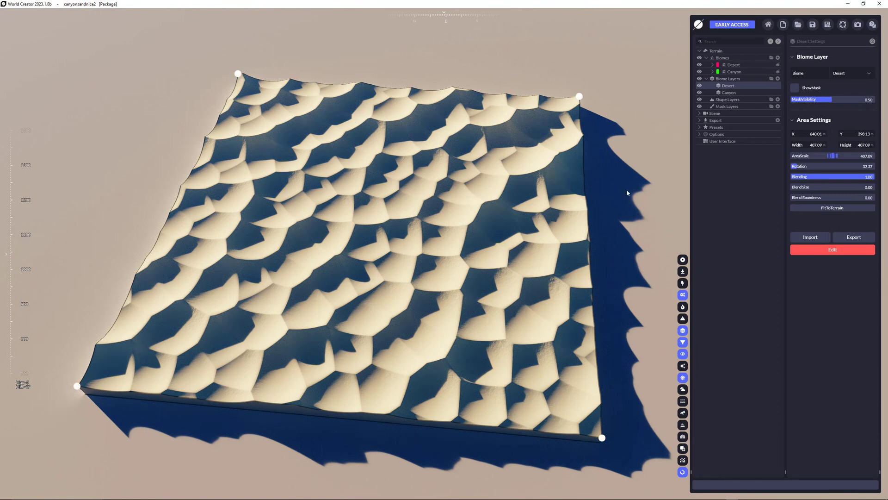
# Clear the Desert biome layer's mask for painting and turn on its mask overlay.
pyautogui.click(836, 250)
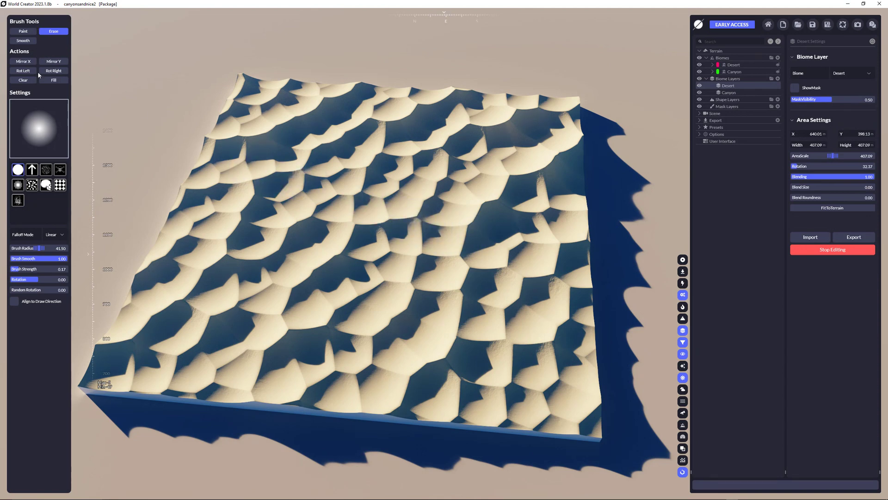
pyautogui.click(20, 31)
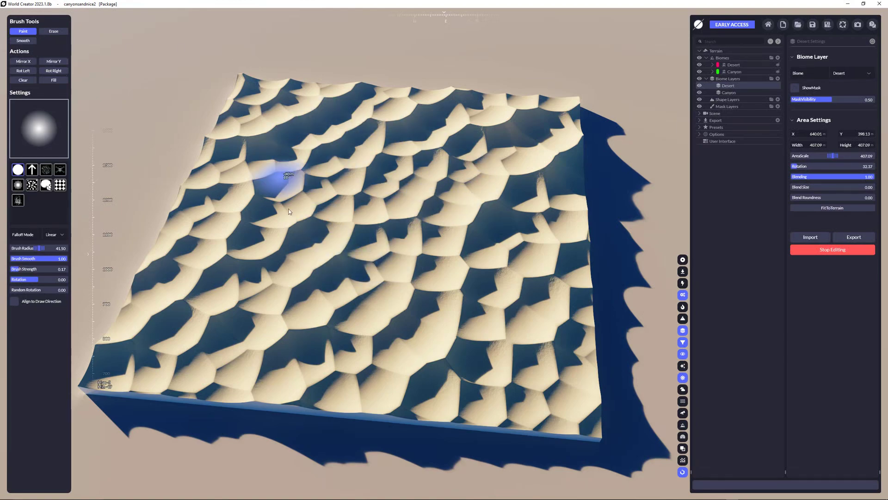
pyautogui.click(23, 80)
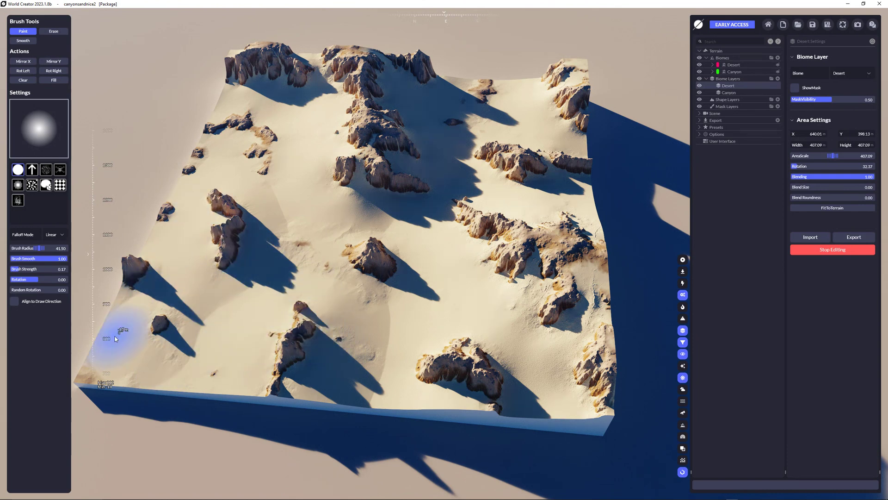
pyautogui.click(795, 88)
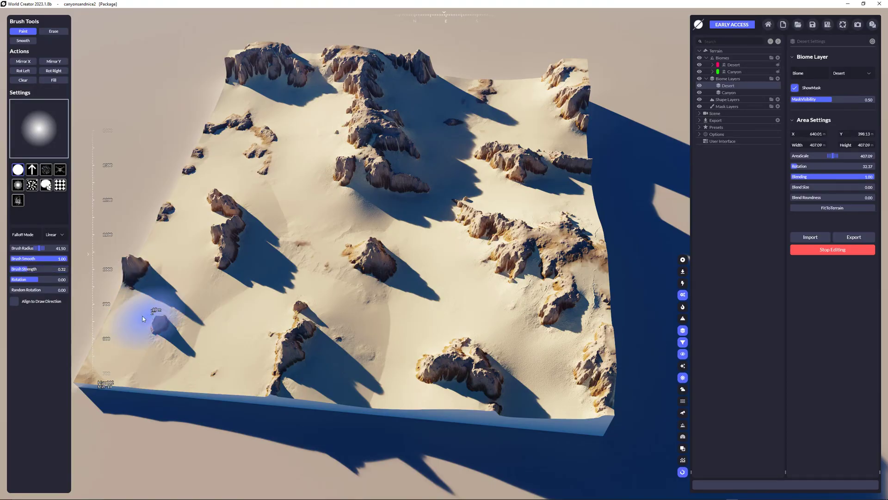
# Paint the Desert mask softly over the terrain's near-left part at brush strength 0.32, comparing it with the overlay hidden and shown.
pyautogui.moveTo(100, 375)
pyautogui.mouseDown()
pyautogui.moveTo(99, 347)
pyautogui.moveTo(149, 277)
pyautogui.moveTo(94, 336)
pyautogui.moveTo(120, 286)
pyautogui.moveTo(199, 297)
pyautogui.moveTo(148, 353)
pyautogui.moveTo(234, 371)
pyautogui.moveTo(238, 248)
pyautogui.moveTo(313, 297)
pyautogui.moveTo(374, 354)
pyautogui.moveTo(393, 337)
pyautogui.moveTo(252, 203)
pyautogui.moveTo(182, 199)
pyautogui.moveTo(231, 185)
pyautogui.moveTo(377, 229)
pyautogui.moveTo(427, 321)
pyautogui.mouseUp()
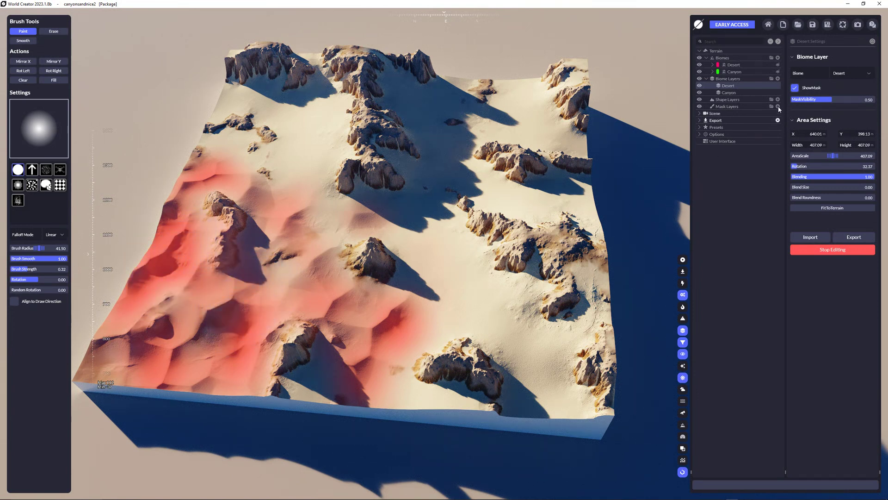
pyautogui.click(794, 88)
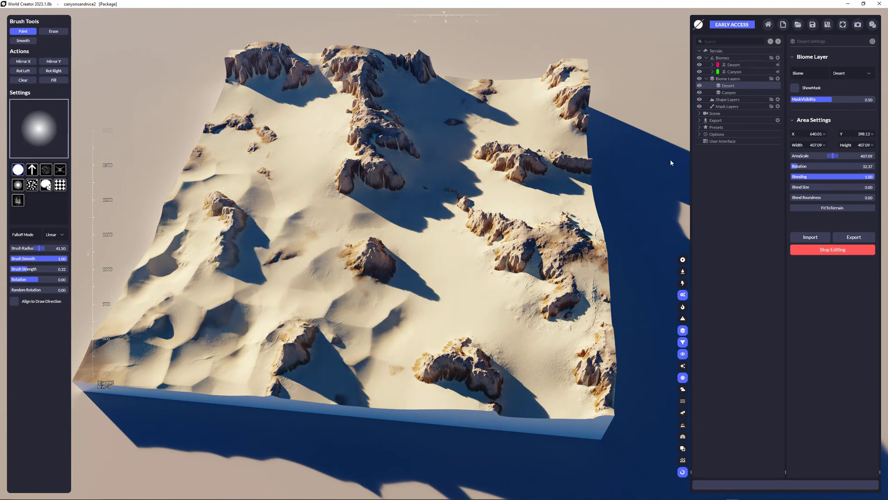
pyautogui.click(796, 88)
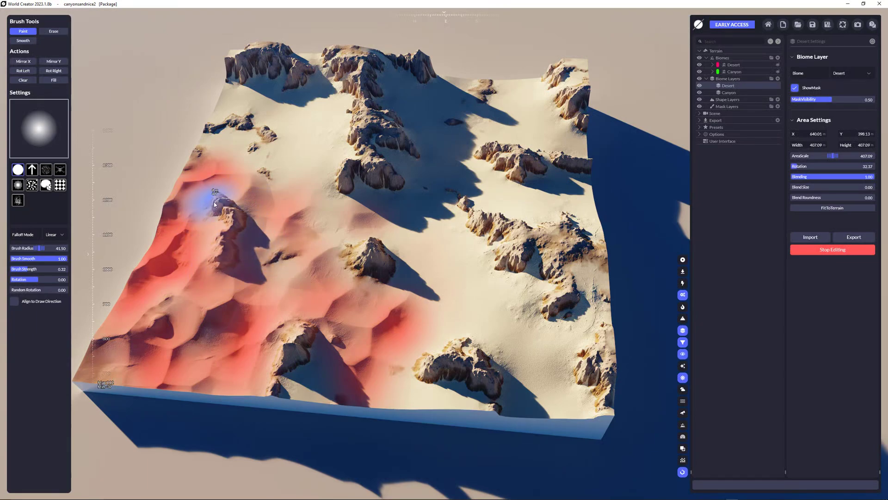
# Extend the Desert mask diagonally across the front half of the terrain, fill it at brush strength 1.00, and hide the overlay.
pyautogui.moveTo(214, 204)
pyautogui.mouseDown()
pyautogui.moveTo(239, 250)
pyautogui.moveTo(218, 207)
pyautogui.moveTo(229, 318)
pyautogui.moveTo(304, 274)
pyautogui.moveTo(370, 262)
pyautogui.moveTo(247, 352)
pyautogui.mouseUp()
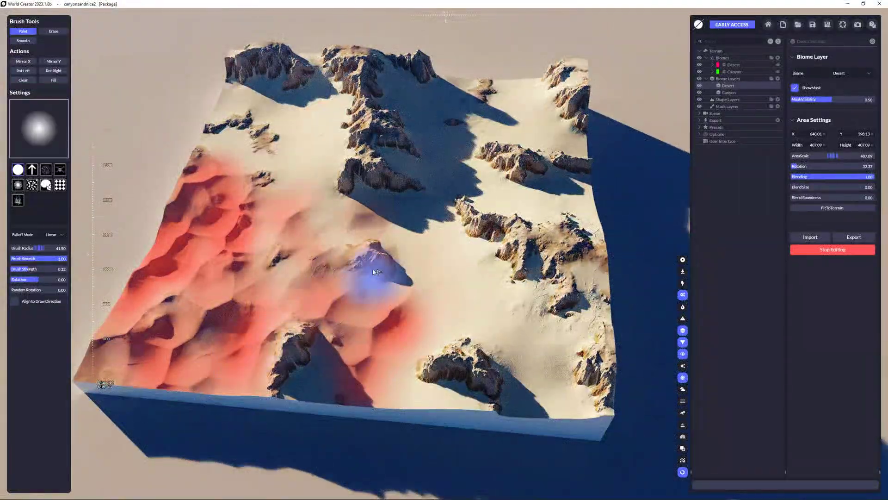
pyautogui.moveTo(373, 272)
pyautogui.mouseDown()
pyautogui.moveTo(363, 262)
pyautogui.moveTo(297, 258)
pyautogui.moveTo(281, 190)
pyautogui.moveTo(234, 151)
pyautogui.moveTo(198, 208)
pyautogui.moveTo(135, 370)
pyautogui.moveTo(153, 303)
pyautogui.moveTo(214, 322)
pyautogui.moveTo(264, 371)
pyautogui.moveTo(299, 388)
pyautogui.moveTo(290, 403)
pyautogui.mouseUp()
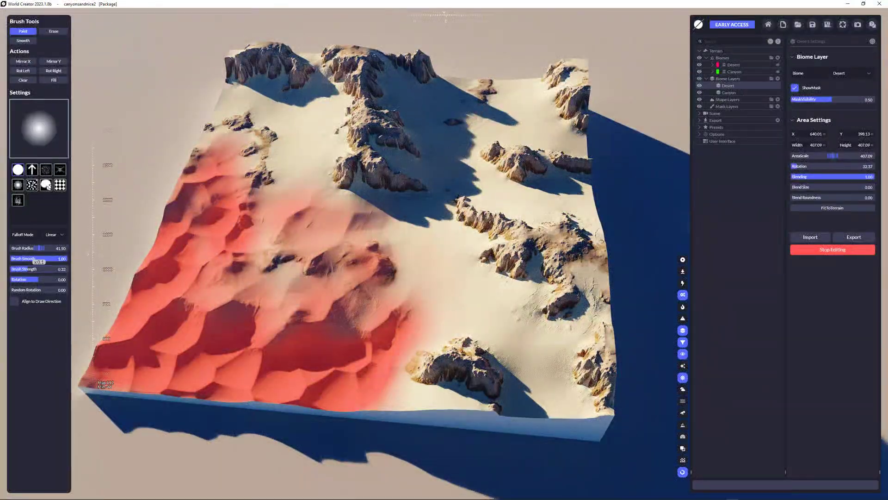
pyautogui.moveTo(222, 296)
pyautogui.mouseDown()
pyautogui.moveTo(234, 287)
pyautogui.moveTo(169, 331)
pyautogui.moveTo(159, 278)
pyautogui.moveTo(123, 324)
pyautogui.moveTo(109, 362)
pyautogui.moveTo(327, 387)
pyautogui.moveTo(360, 294)
pyautogui.moveTo(298, 325)
pyautogui.moveTo(204, 199)
pyautogui.moveTo(402, 352)
pyautogui.moveTo(425, 384)
pyautogui.moveTo(486, 403)
pyautogui.moveTo(425, 311)
pyautogui.moveTo(476, 404)
pyautogui.moveTo(204, 185)
pyautogui.moveTo(189, 214)
pyautogui.moveTo(300, 261)
pyautogui.moveTo(396, 362)
pyautogui.moveTo(382, 357)
pyautogui.mouseUp()
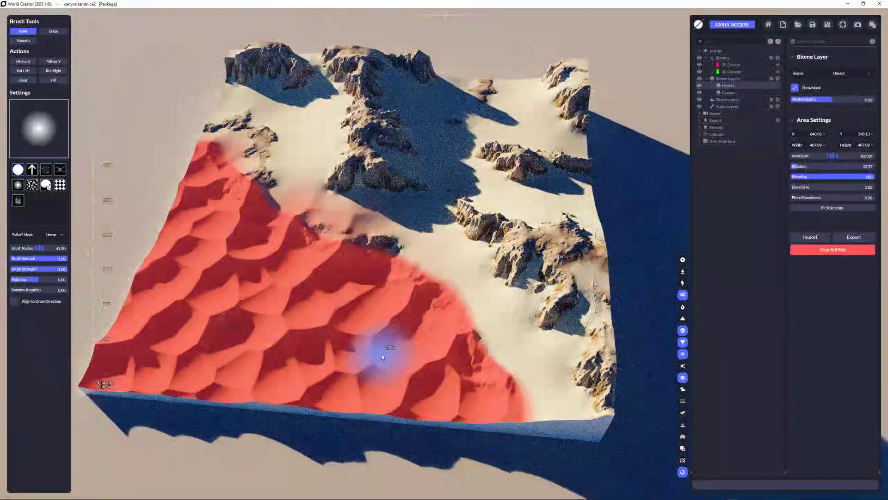
pyautogui.click(796, 89)
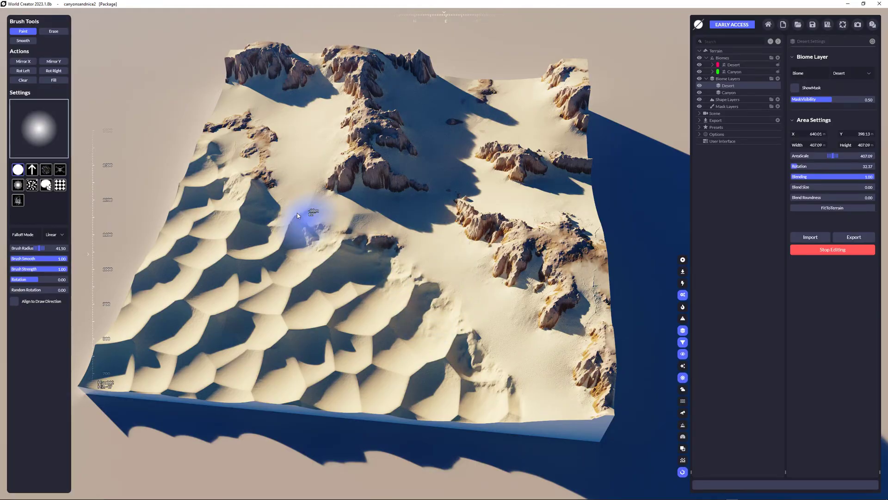
# Examine the transition between dunes and canyon from several angles, and compare the Desert and Canyon biome settings.
pyautogui.moveTo(412, 274)
pyautogui.mouseDown(button='right')
pyautogui.moveTo(479, 321)
pyautogui.moveTo(476, 263)
pyautogui.moveTo(407, 271)
pyautogui.moveTo(435, 264)
pyautogui.moveTo(423, 301)
pyautogui.mouseUp(button='right')
pyautogui.moveTo(444, 254); pyautogui.dragTo(444, 257, button='right')
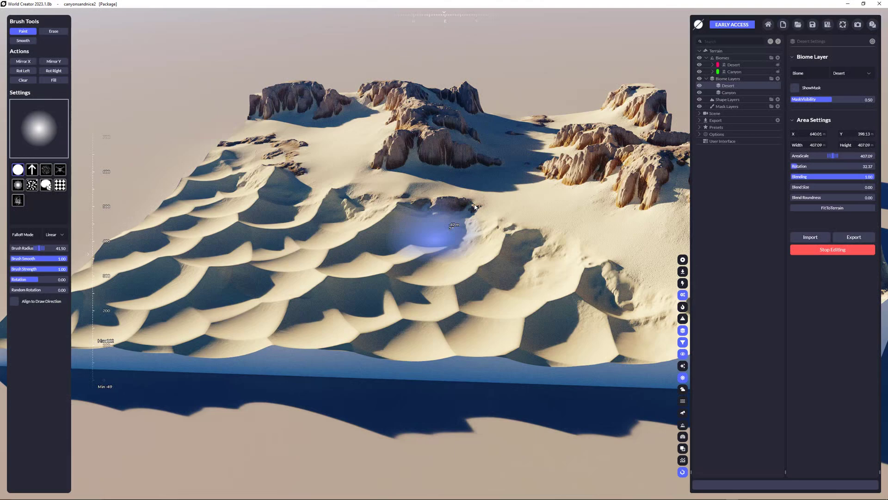
pyautogui.moveTo(575, 190); pyautogui.dragTo(526, 199, button='right')
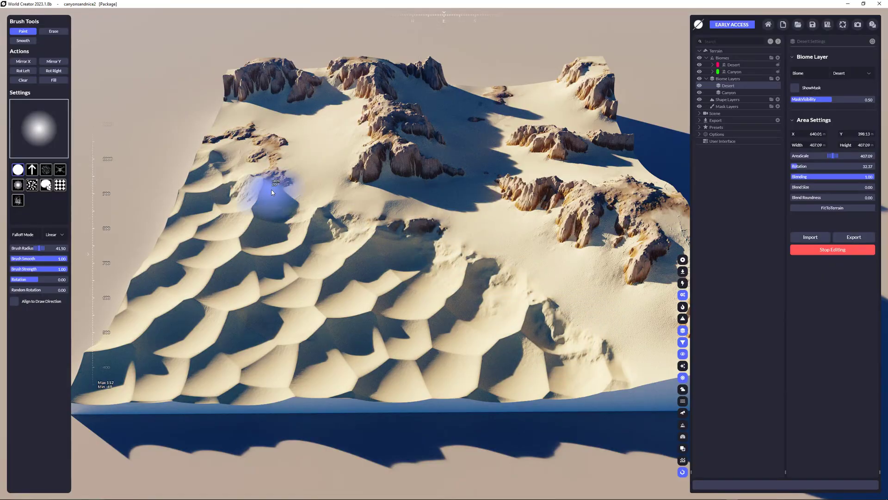
pyautogui.moveTo(509, 308)
pyautogui.mouseDown(button='right')
pyautogui.moveTo(490, 311)
pyautogui.moveTo(487, 298)
pyautogui.mouseUp(button='right')
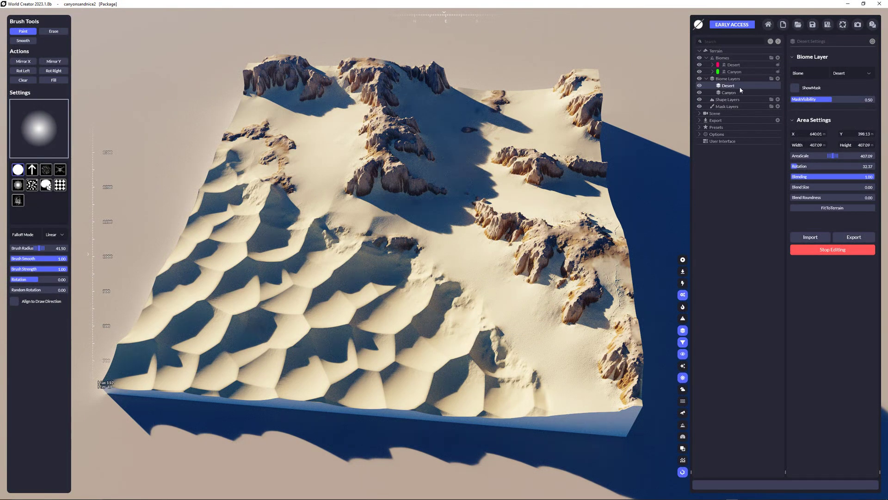
pyautogui.click(734, 65)
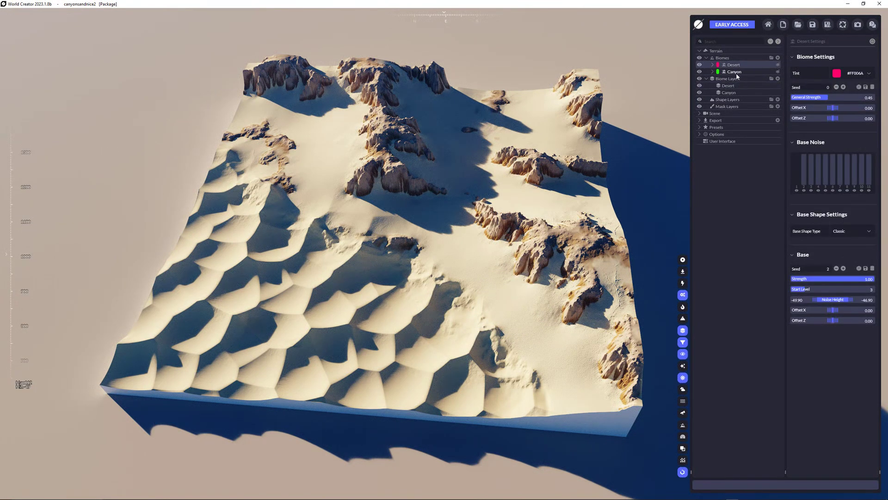
pyautogui.click(736, 73)
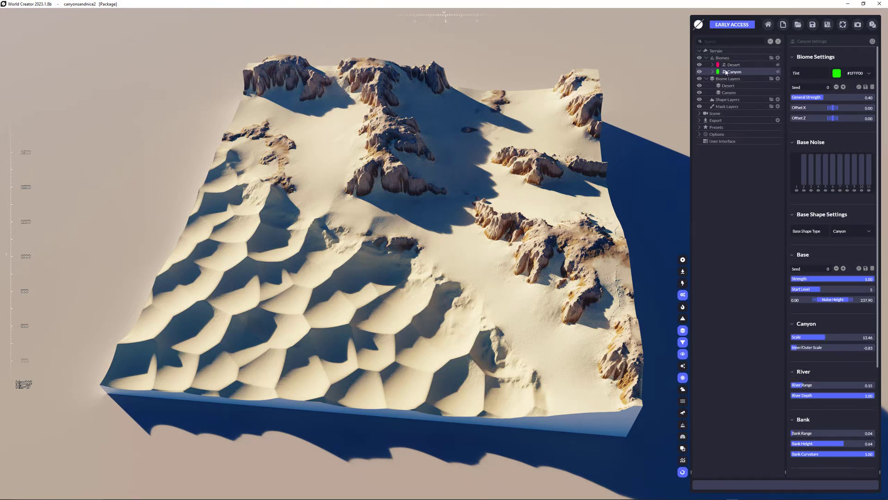
pyautogui.click(733, 66)
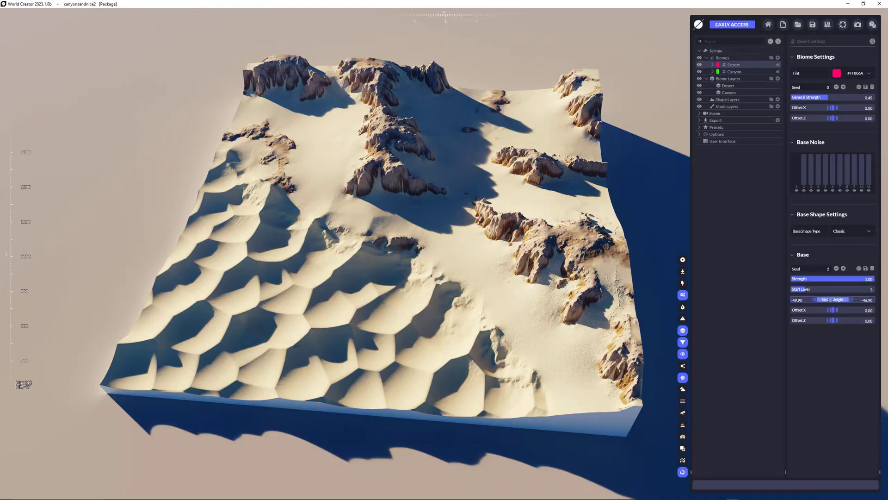
# Raise the Desert biome's base noise height range to about -11 to -8, checking how the dunes meet the canyon ground.
pyautogui.moveTo(830, 300); pyautogui.dragTo(854, 300)
pyautogui.moveTo(439, 351); pyautogui.dragTo(381, 313, button='right')
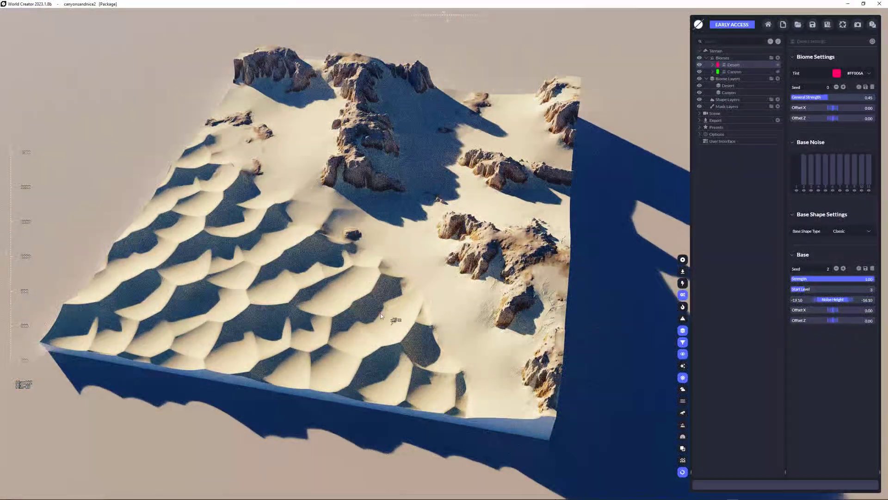
pyautogui.moveTo(228, 160); pyautogui.dragTo(229, 93, button='right')
pyautogui.moveTo(437, 427); pyautogui.dragTo(344, 319, button='right')
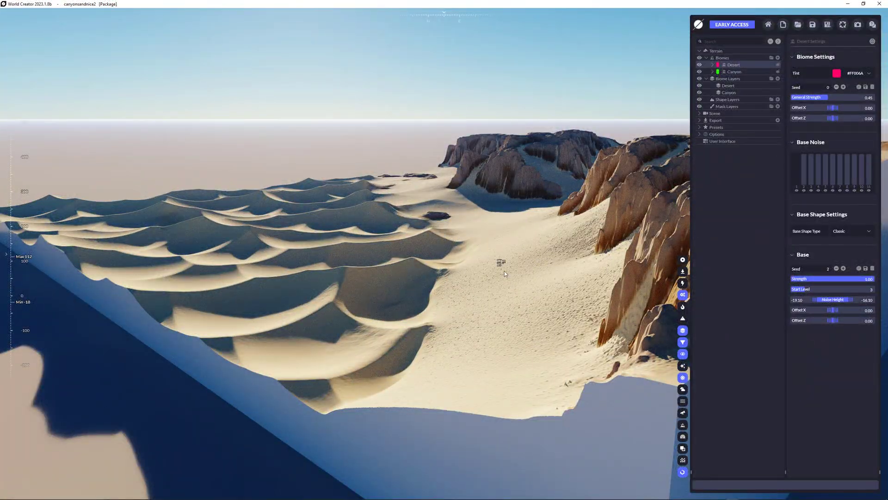
pyautogui.moveTo(381, 259); pyautogui.dragTo(381, 352, button='right')
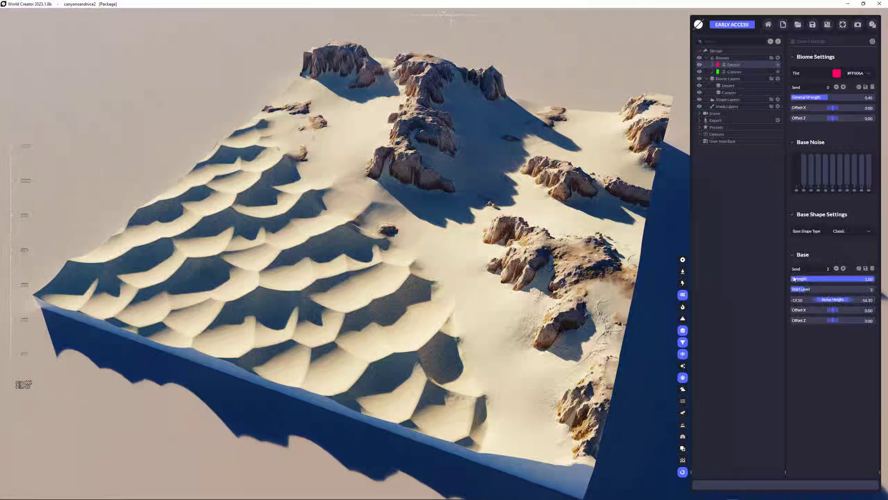
pyautogui.moveTo(828, 300); pyautogui.dragTo(884, 300)
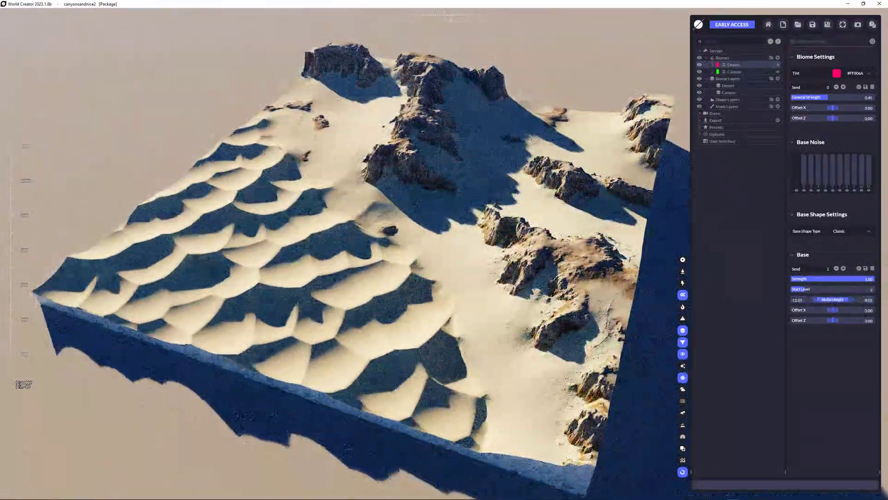
pyautogui.moveTo(382, 259); pyautogui.dragTo(491, 301, button='right')
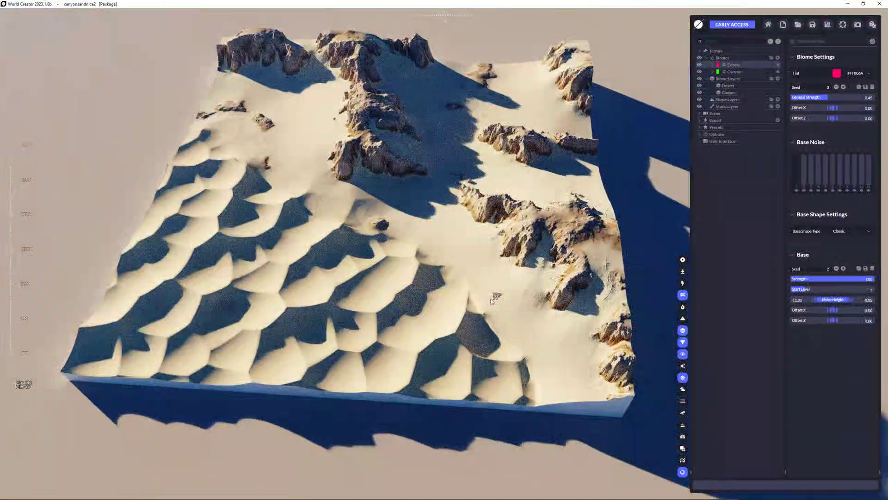
# Smooth the Desert layer's mask along its diagonal border with the canyon, using brush strength 1.00.
pyautogui.click(728, 85)
pyautogui.click(829, 252)
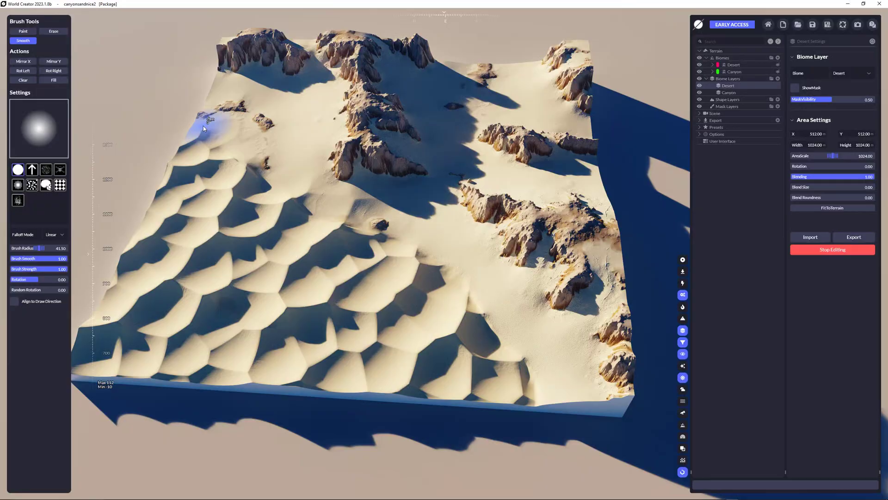
pyautogui.moveTo(203, 126)
pyautogui.mouseDown()
pyautogui.moveTo(199, 143)
pyautogui.moveTo(228, 138)
pyautogui.moveTo(248, 174)
pyautogui.moveTo(272, 180)
pyautogui.moveTo(324, 247)
pyautogui.moveTo(444, 278)
pyautogui.moveTo(390, 249)
pyautogui.moveTo(481, 327)
pyautogui.moveTo(545, 405)
pyautogui.moveTo(469, 316)
pyautogui.moveTo(470, 293)
pyautogui.moveTo(257, 198)
pyautogui.moveTo(181, 113)
pyautogui.moveTo(416, 262)
pyautogui.moveTo(506, 377)
pyautogui.moveTo(385, 239)
pyautogui.moveTo(254, 170)
pyautogui.moveTo(213, 109)
pyautogui.moveTo(326, 239)
pyautogui.moveTo(444, 311)
pyautogui.mouseUp()
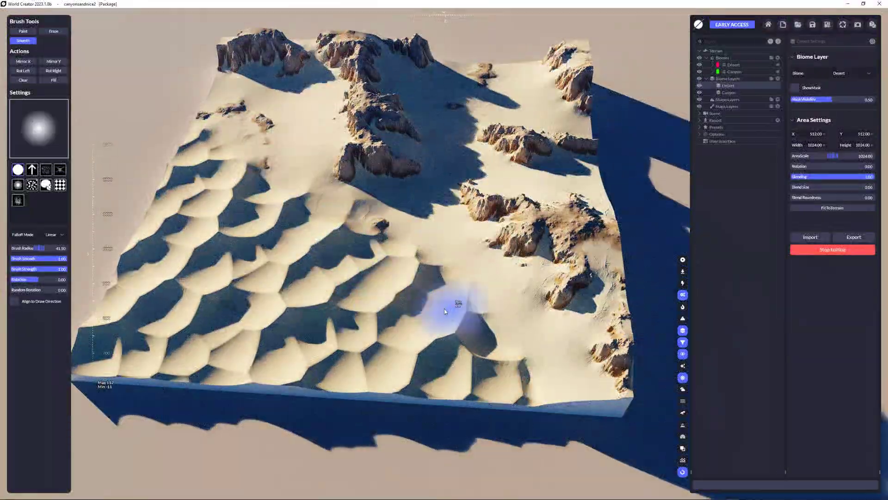
pyautogui.moveTo(336, 331)
pyautogui.mouseDown()
pyautogui.moveTo(442, 319)
pyautogui.moveTo(417, 280)
pyautogui.moveTo(361, 239)
pyautogui.moveTo(308, 204)
pyautogui.moveTo(258, 192)
pyautogui.moveTo(198, 123)
pyautogui.moveTo(192, 197)
pyautogui.moveTo(239, 169)
pyautogui.moveTo(215, 153)
pyautogui.moveTo(250, 181)
pyautogui.moveTo(402, 238)
pyautogui.moveTo(462, 319)
pyautogui.moveTo(547, 361)
pyautogui.mouseUp()
# Show the Desert layer's mask and erase lightly along its diagonal border with the canyon, using brush strength 0.10.
pyautogui.click(794, 88)
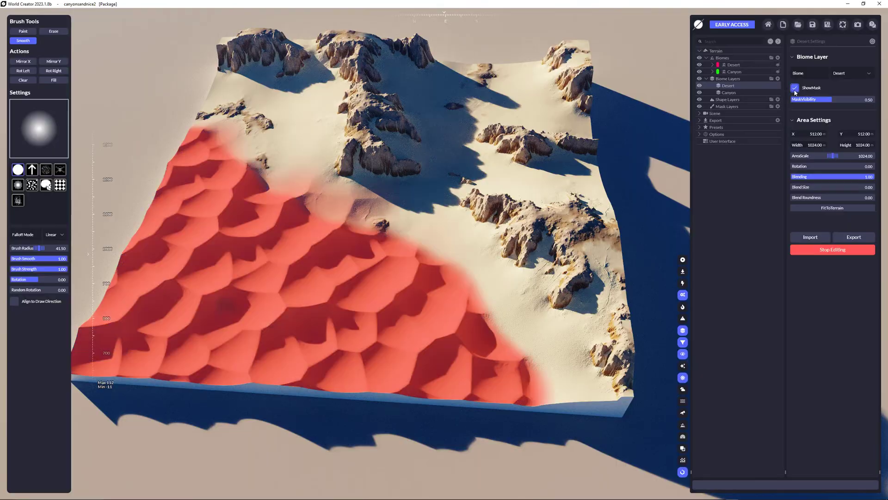
pyautogui.moveTo(439, 236)
pyautogui.mouseDown()
pyautogui.moveTo(407, 233)
pyautogui.moveTo(416, 263)
pyautogui.moveTo(447, 282)
pyautogui.moveTo(487, 266)
pyautogui.moveTo(458, 351)
pyautogui.moveTo(556, 387)
pyautogui.moveTo(462, 259)
pyautogui.moveTo(216, 141)
pyautogui.moveTo(254, 203)
pyautogui.moveTo(320, 231)
pyautogui.mouseUp()
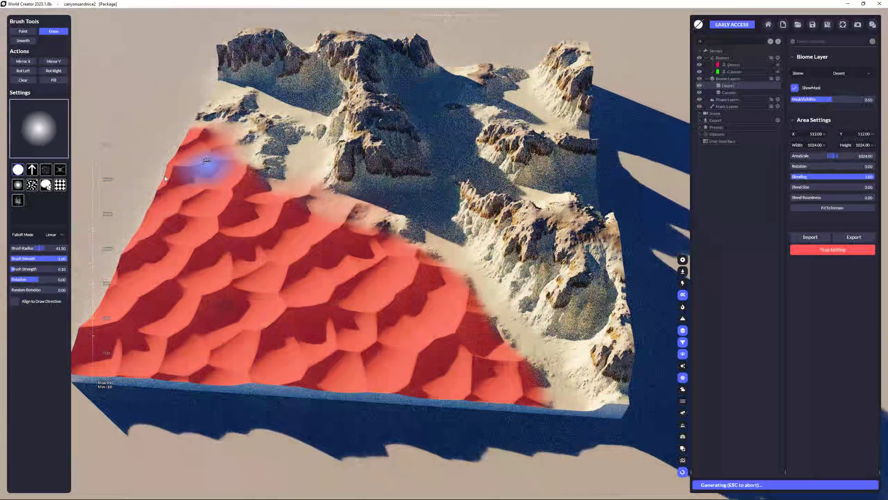
pyautogui.moveTo(238, 183)
pyautogui.mouseDown()
pyautogui.moveTo(202, 149)
pyautogui.moveTo(272, 201)
pyautogui.moveTo(415, 256)
pyautogui.moveTo(343, 231)
pyautogui.moveTo(394, 247)
pyautogui.moveTo(483, 322)
pyautogui.moveTo(519, 377)
pyautogui.moveTo(511, 378)
pyautogui.moveTo(446, 287)
pyautogui.moveTo(401, 252)
pyautogui.moveTo(458, 268)
pyautogui.moveTo(426, 270)
pyautogui.moveTo(455, 298)
pyautogui.moveTo(485, 358)
pyautogui.moveTo(495, 359)
pyautogui.moveTo(455, 305)
pyautogui.moveTo(377, 247)
pyautogui.moveTo(347, 310)
pyautogui.moveTo(356, 257)
pyautogui.moveTo(393, 252)
pyautogui.moveTo(446, 327)
pyautogui.mouseUp()
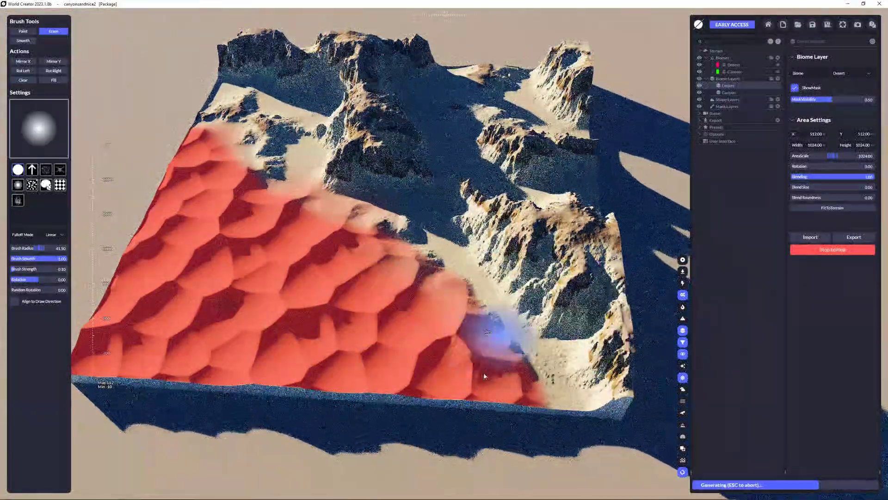
pyautogui.moveTo(484, 376)
pyautogui.mouseDown()
pyautogui.moveTo(390, 258)
pyautogui.moveTo(414, 266)
pyautogui.moveTo(475, 317)
pyautogui.moveTo(525, 373)
pyautogui.moveTo(515, 347)
pyautogui.moveTo(520, 389)
pyautogui.moveTo(440, 268)
pyautogui.moveTo(522, 362)
pyautogui.moveTo(426, 264)
pyautogui.moveTo(466, 318)
pyautogui.moveTo(372, 233)
pyautogui.moveTo(271, 186)
pyautogui.moveTo(264, 174)
pyautogui.moveTo(343, 237)
pyautogui.moveTo(324, 232)
pyautogui.moveTo(402, 245)
pyautogui.moveTo(199, 134)
pyautogui.moveTo(248, 191)
pyautogui.moveTo(454, 289)
pyautogui.moveTo(551, 412)
pyautogui.mouseUp()
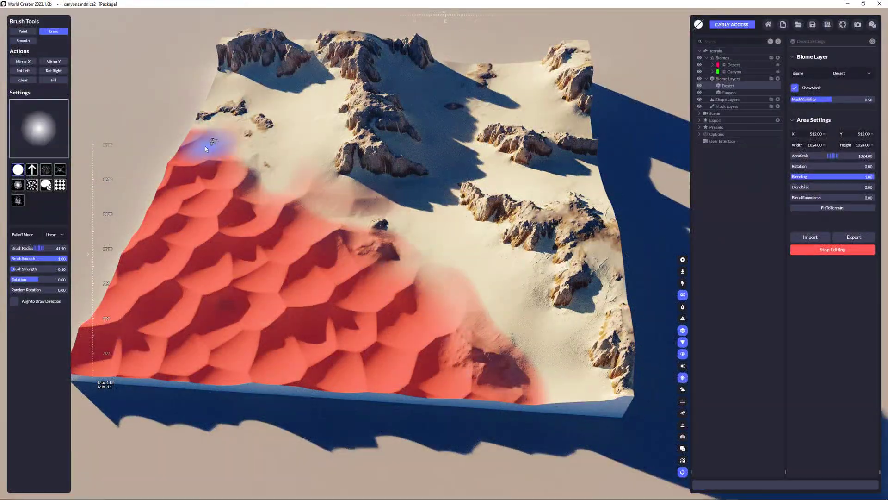
# Smooth the Desert mask's erased border at brush strength about 0.78, finish mask editing, and hide the overlay.
pyautogui.click(23, 41)
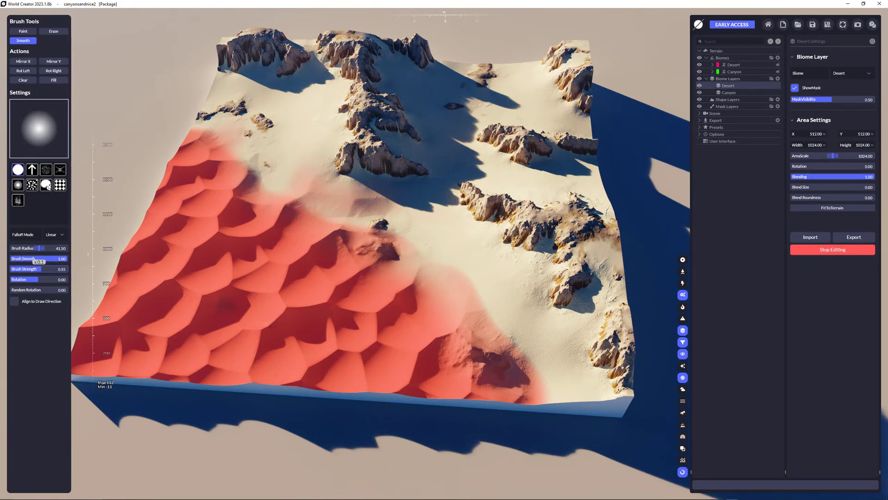
pyautogui.moveTo(372, 277)
pyautogui.mouseDown()
pyautogui.moveTo(440, 293)
pyautogui.moveTo(400, 254)
pyautogui.moveTo(496, 297)
pyautogui.moveTo(470, 357)
pyautogui.moveTo(527, 384)
pyautogui.moveTo(446, 307)
pyautogui.moveTo(301, 314)
pyautogui.moveTo(423, 287)
pyautogui.moveTo(482, 301)
pyautogui.moveTo(544, 381)
pyautogui.moveTo(406, 258)
pyautogui.moveTo(318, 204)
pyautogui.moveTo(287, 209)
pyautogui.moveTo(236, 192)
pyautogui.moveTo(204, 123)
pyautogui.moveTo(189, 143)
pyautogui.moveTo(238, 209)
pyautogui.moveTo(180, 155)
pyautogui.moveTo(293, 178)
pyautogui.moveTo(294, 214)
pyautogui.moveTo(532, 375)
pyautogui.moveTo(472, 323)
pyautogui.moveTo(206, 167)
pyautogui.moveTo(216, 128)
pyautogui.moveTo(284, 190)
pyautogui.moveTo(492, 297)
pyautogui.moveTo(555, 307)
pyautogui.mouseUp()
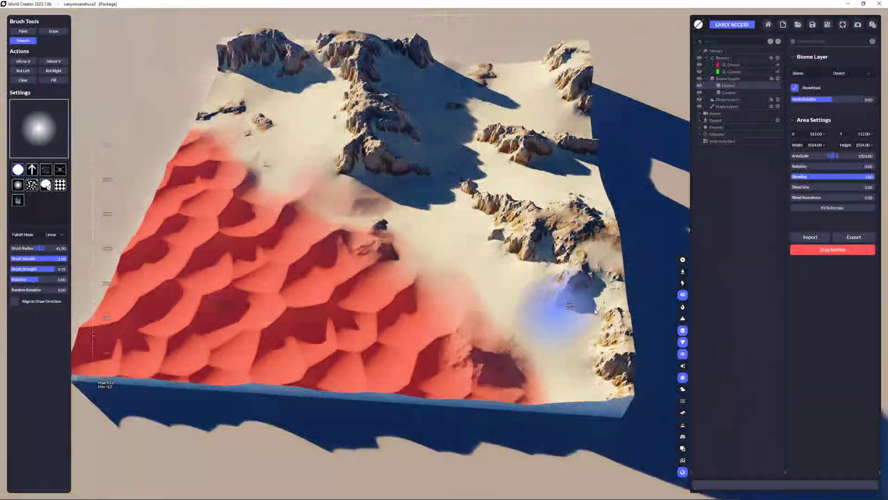
pyautogui.moveTo(539, 198); pyautogui.dragTo(519, 211, button='right')
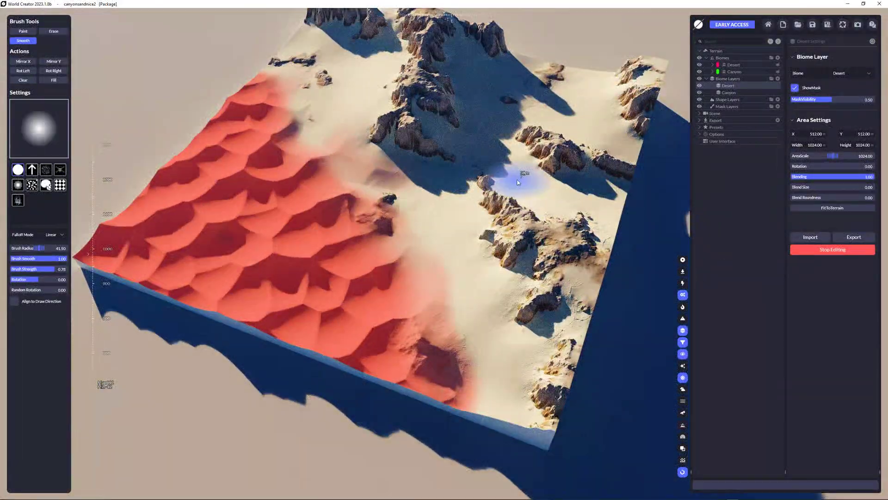
pyautogui.click(829, 250)
pyautogui.click(794, 90)
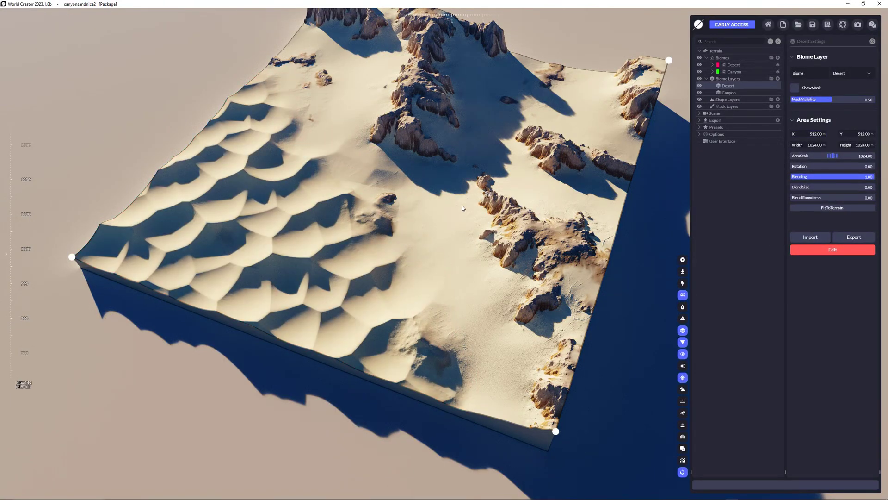
# Inspect the dune-to-canyon border up close and toggle the scale reference object off and on in the render settings.
pyautogui.moveTo(459, 207); pyautogui.dragTo(490, 153, button='right')
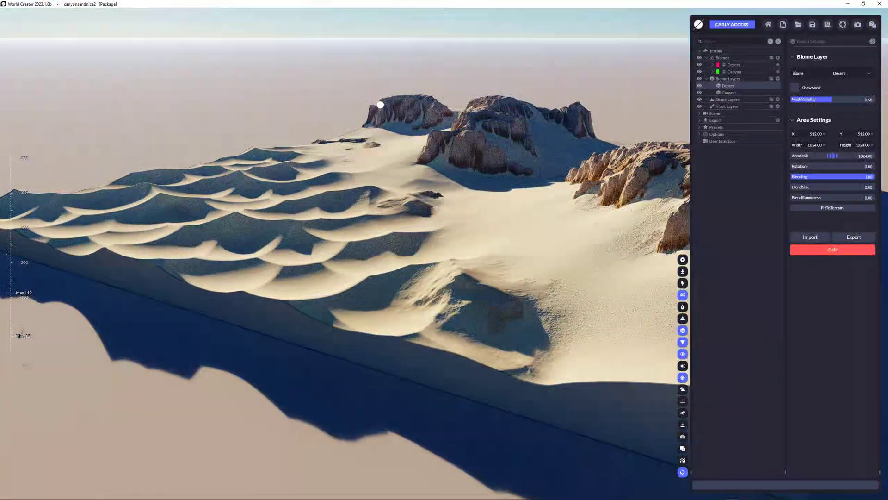
pyautogui.moveTo(305, 192); pyautogui.dragTo(397, 191, button='right')
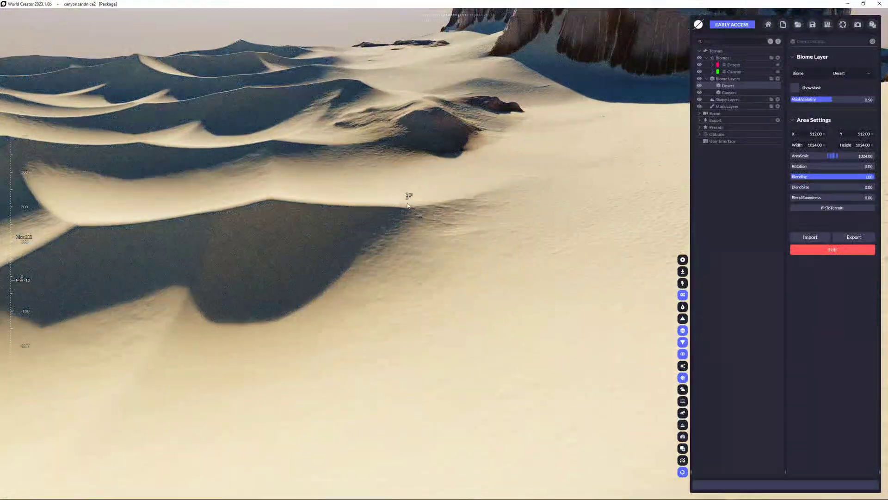
pyautogui.click(699, 114)
pyautogui.click(716, 120)
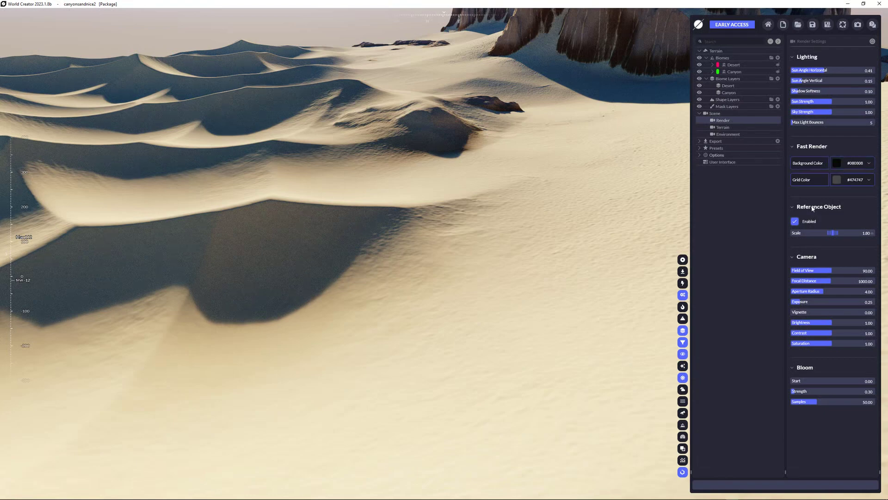
pyautogui.click(793, 221)
pyautogui.click(794, 221)
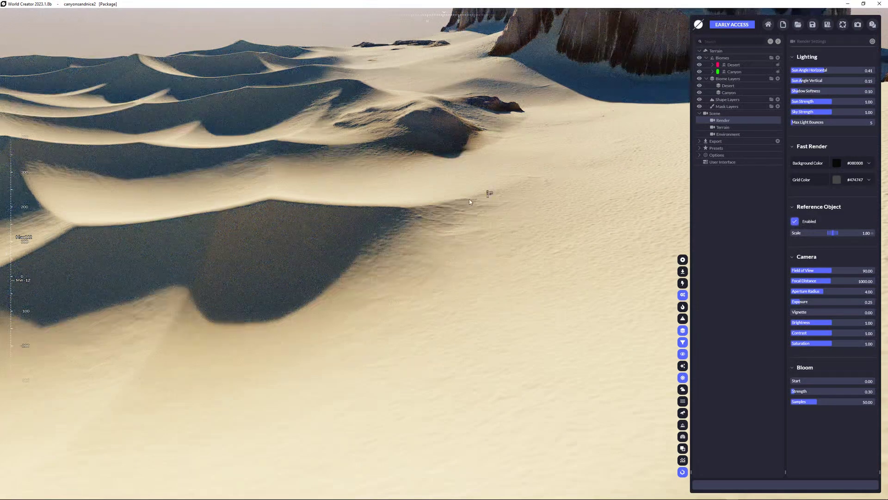
# Examine the size and shape of the dunes from near the ground and from above, using the reference object for scale.
pyautogui.click(401, 206)
pyautogui.press('w')
pyautogui.moveTo(422, 237); pyautogui.dragTo(217, 255, button='right')
pyautogui.press('e')
pyautogui.press('s')
pyautogui.press('e')
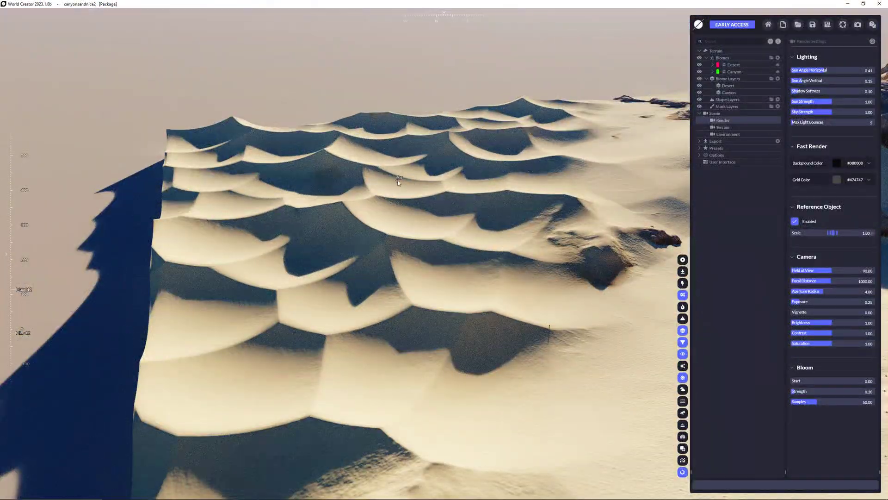
# Lower the cell height of the Desert biome's Voronoi filter to 0.78.
pyautogui.click(713, 65)
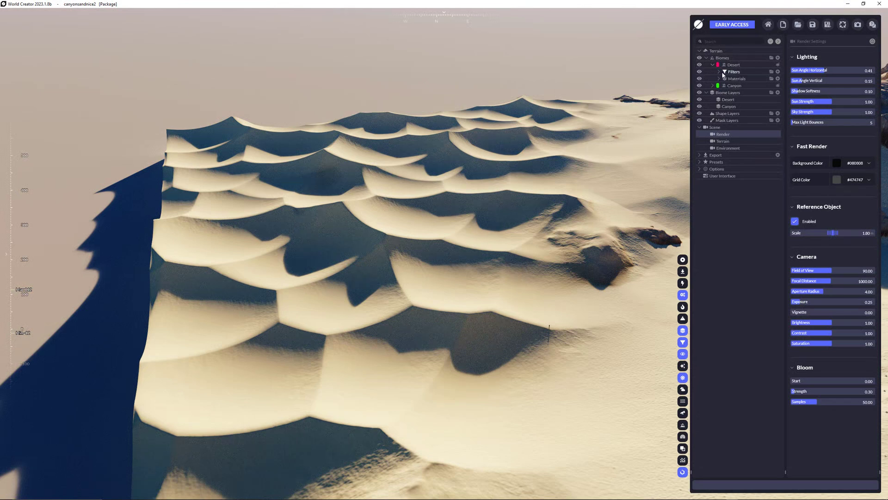
pyautogui.click(724, 73)
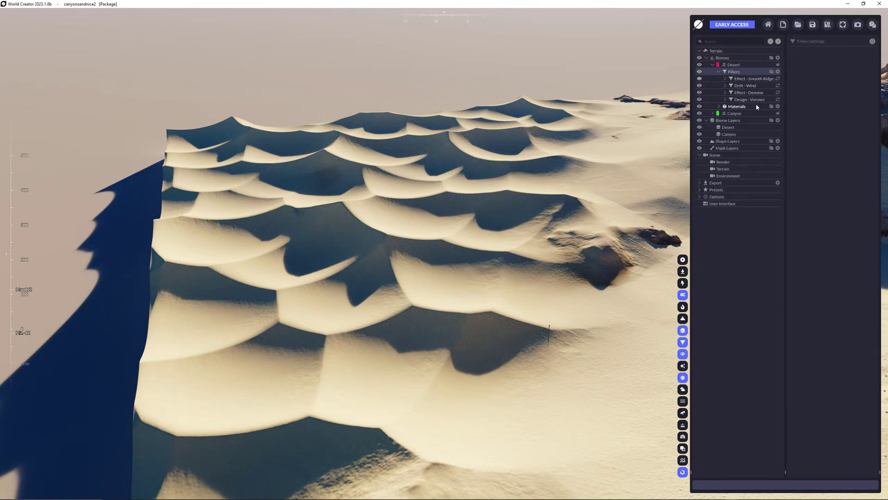
pyautogui.click(749, 100)
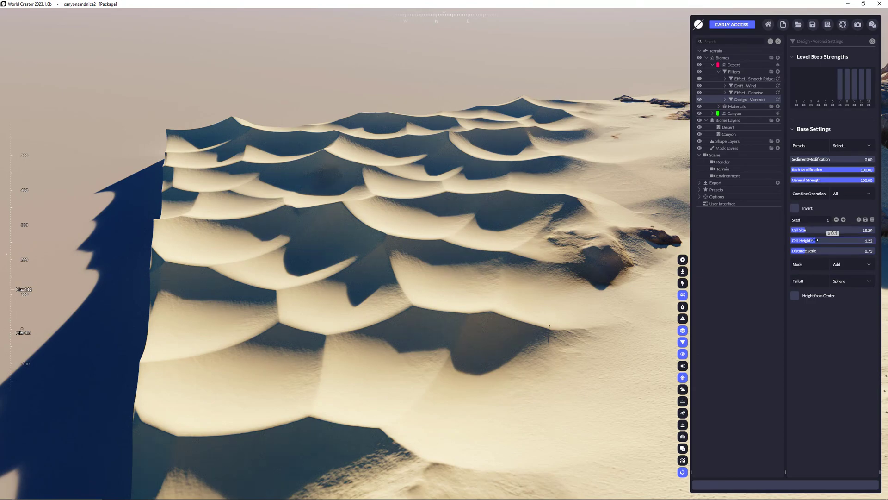
pyautogui.moveTo(555, 236); pyautogui.dragTo(578, 286, button='right')
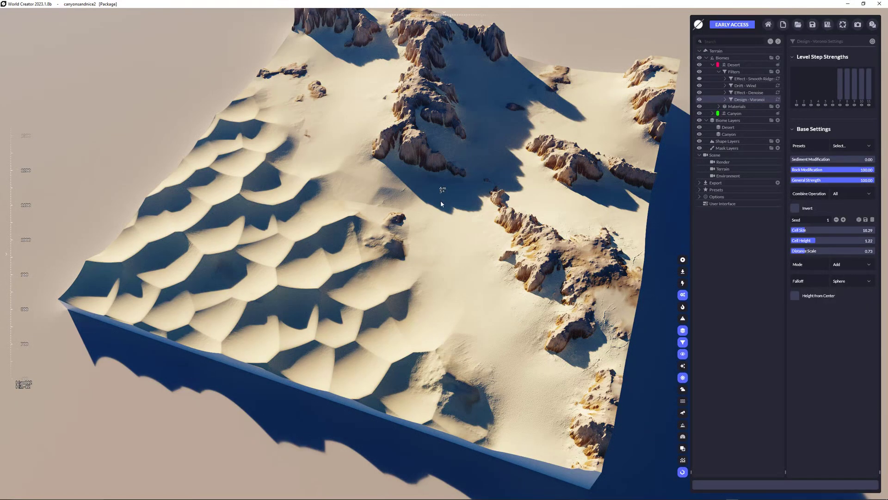
pyautogui.moveTo(441, 204); pyautogui.dragTo(477, 185, button='right')
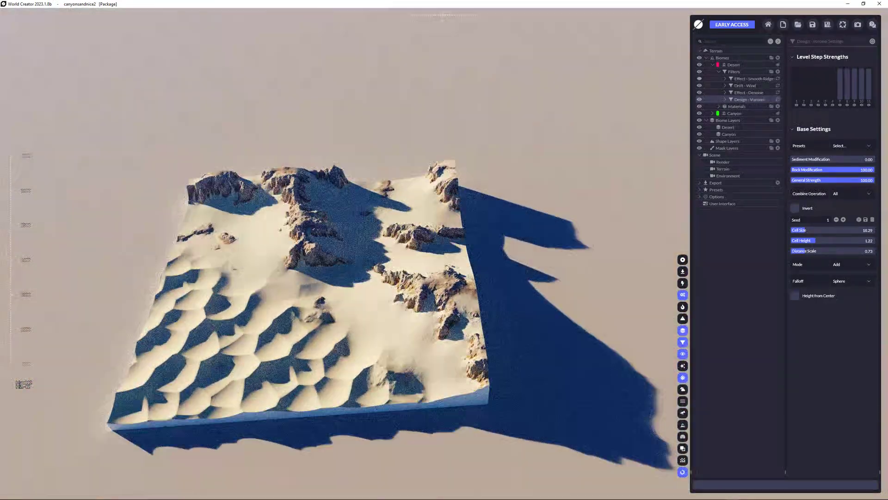
pyautogui.moveTo(336, 232); pyautogui.dragTo(308, 248, button='right')
pyautogui.press('w')
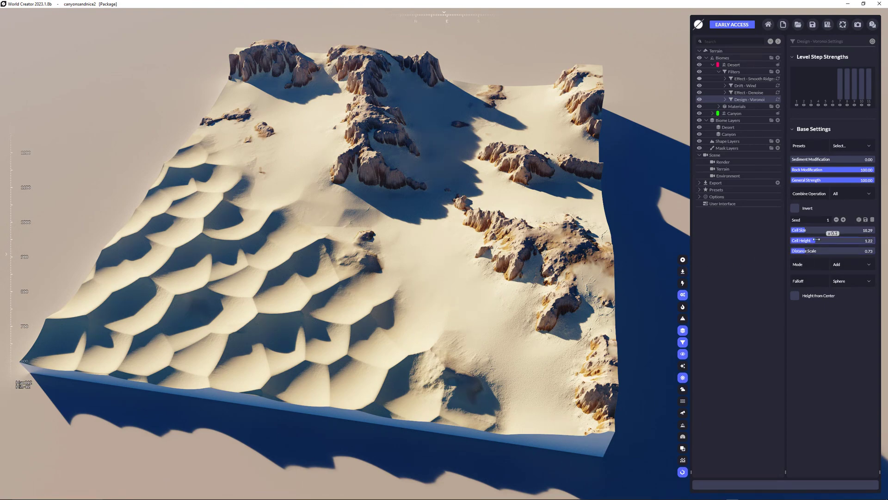
pyautogui.moveTo(816, 239); pyautogui.dragTo(621, 236)
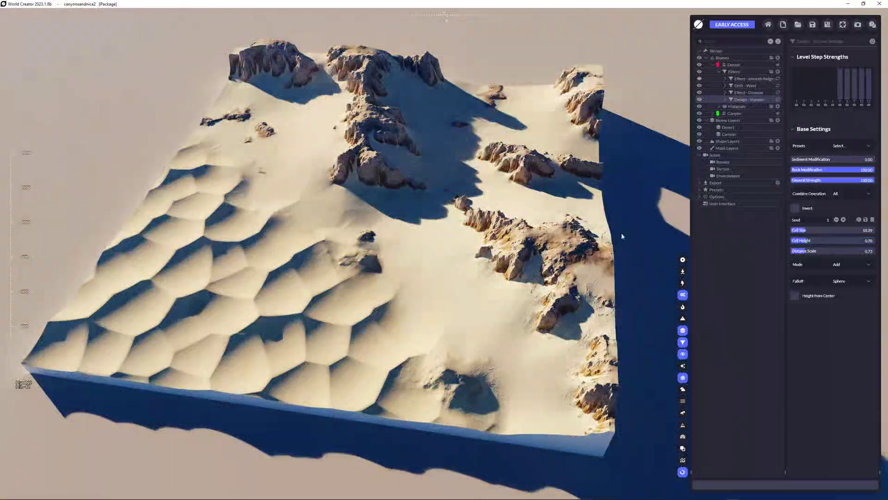
# Compare the flattened dunes with the Desert biome's Smooth Ridge, Wind and Denoise filters toggled in turn, and review the terrain from several distances.
pyautogui.moveTo(622, 234); pyautogui.dragTo(597, 238, button='right')
pyautogui.press('w')
pyautogui.press('s')
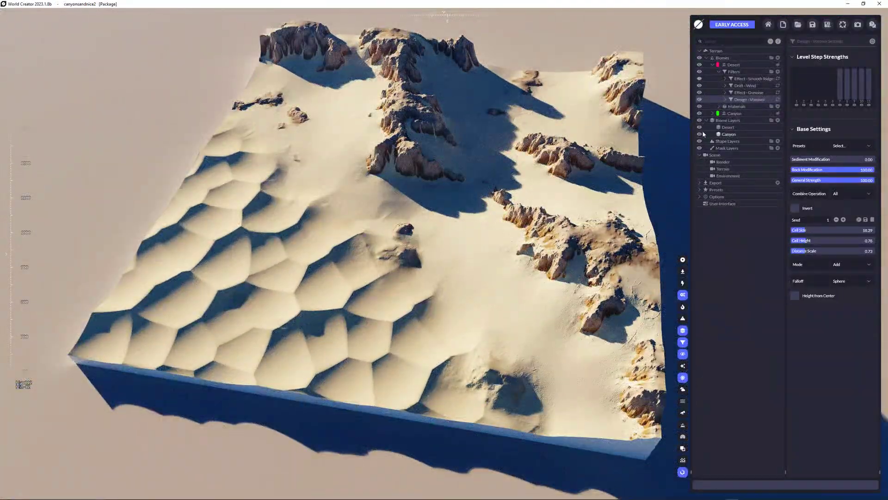
pyautogui.click(700, 80)
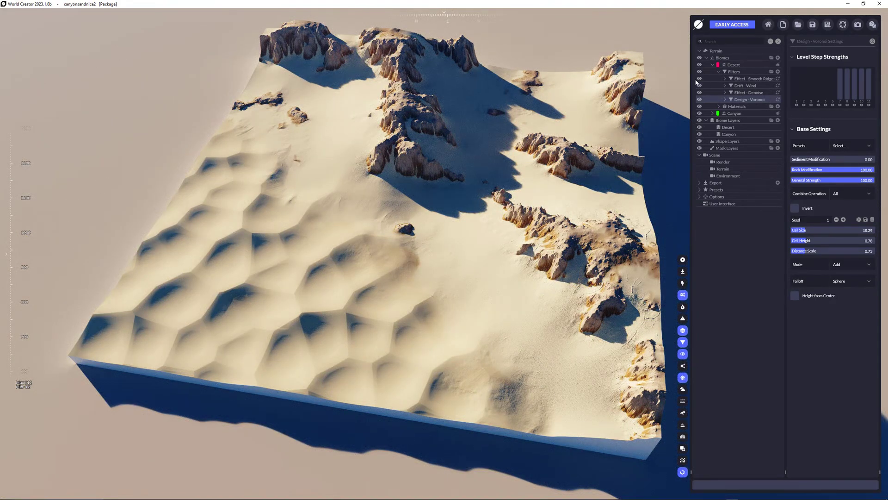
pyautogui.click(699, 86)
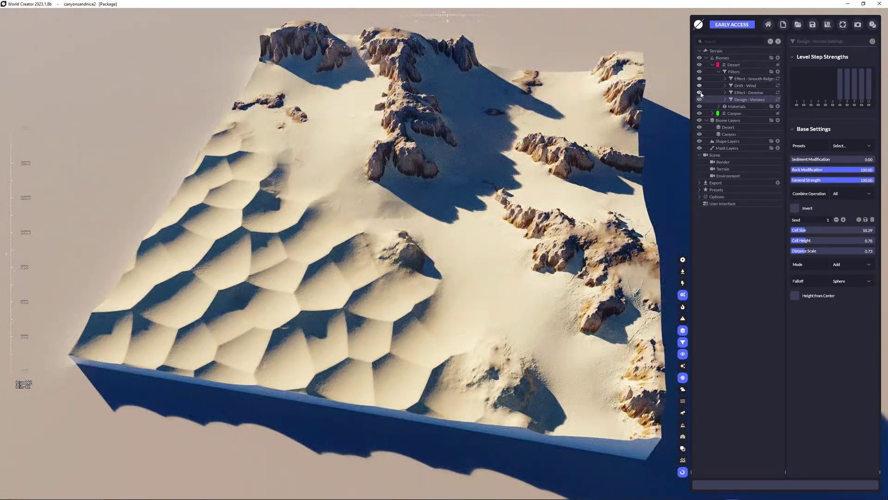
pyautogui.click(700, 93)
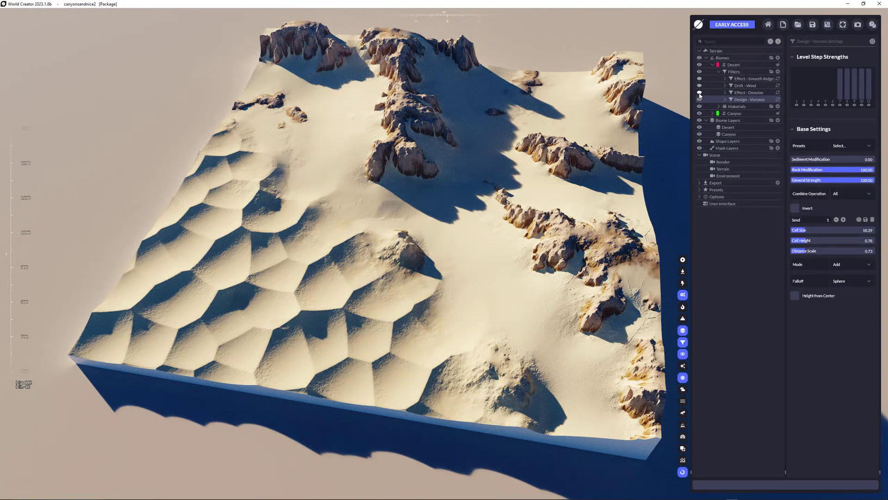
pyautogui.click(700, 94)
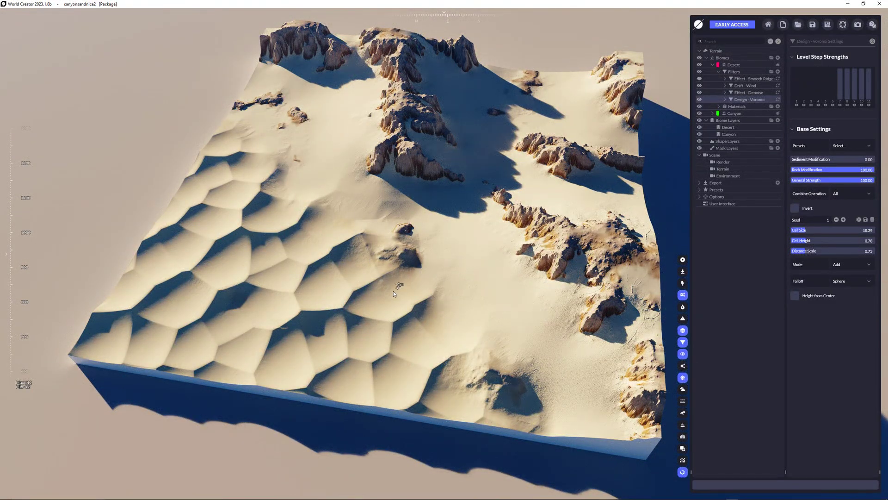
pyautogui.moveTo(393, 290); pyautogui.dragTo(440, 294, button='right')
pyautogui.moveTo(444, 249); pyautogui.dragTo(444, 270, button='middle')
pyautogui.scroll(-2, 444, 249)
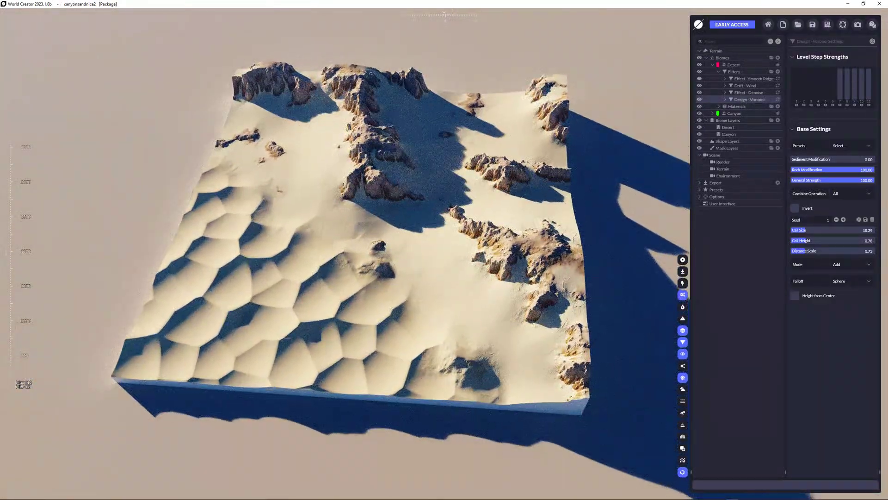
pyautogui.scroll(3, 444, 250)
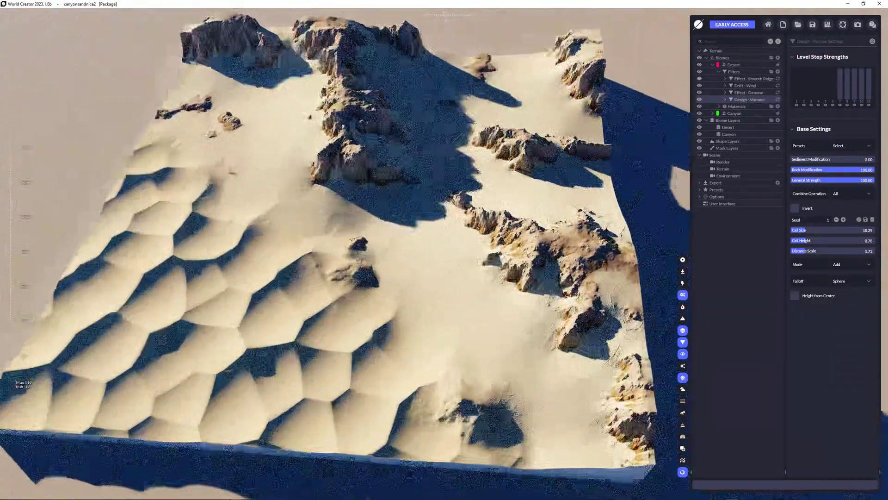
pyautogui.scroll(-2, 444, 250)
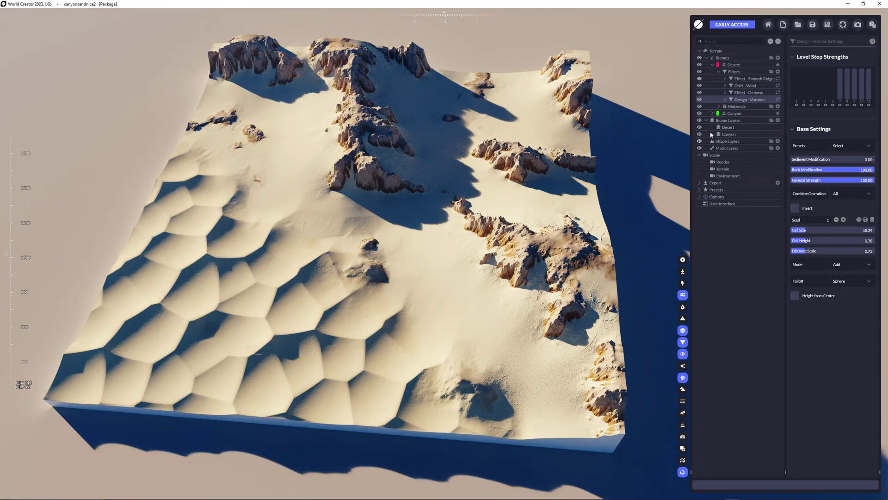
# Try the tint #EFCEB0 on the Desert biome's Color material and undo the change.
pyautogui.click(718, 106)
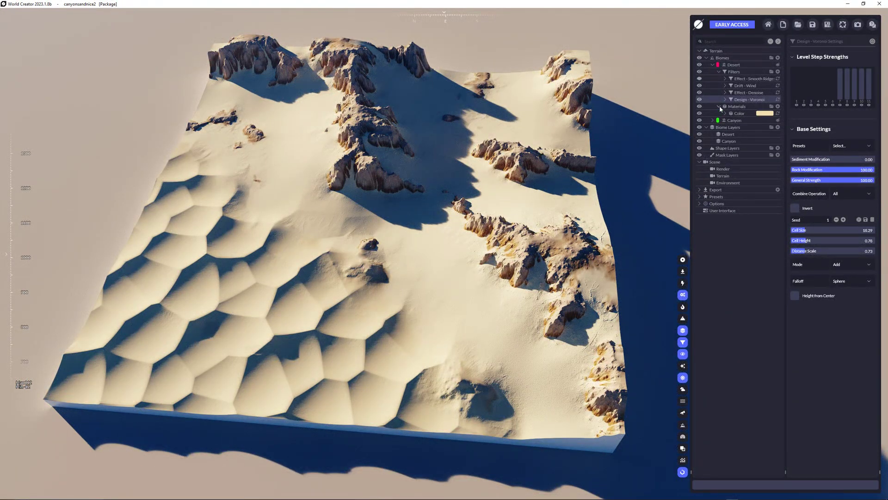
pyautogui.click(758, 115)
pyautogui.click(838, 74)
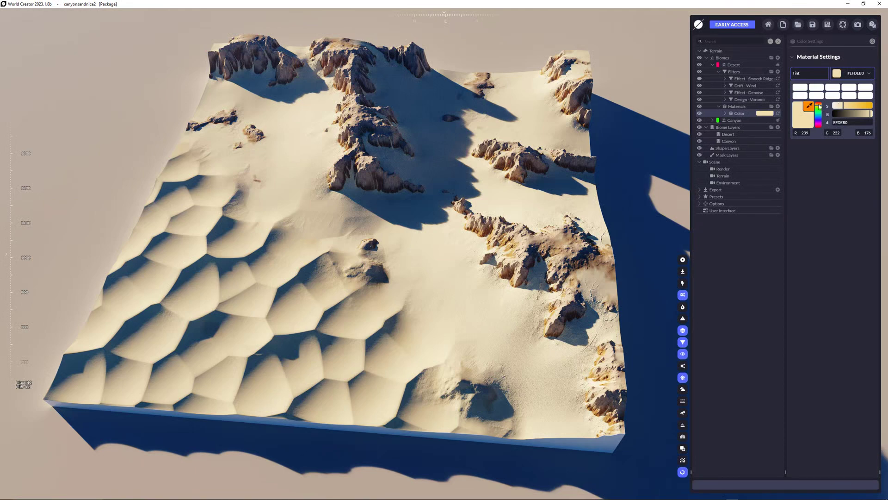
pyautogui.click(819, 104)
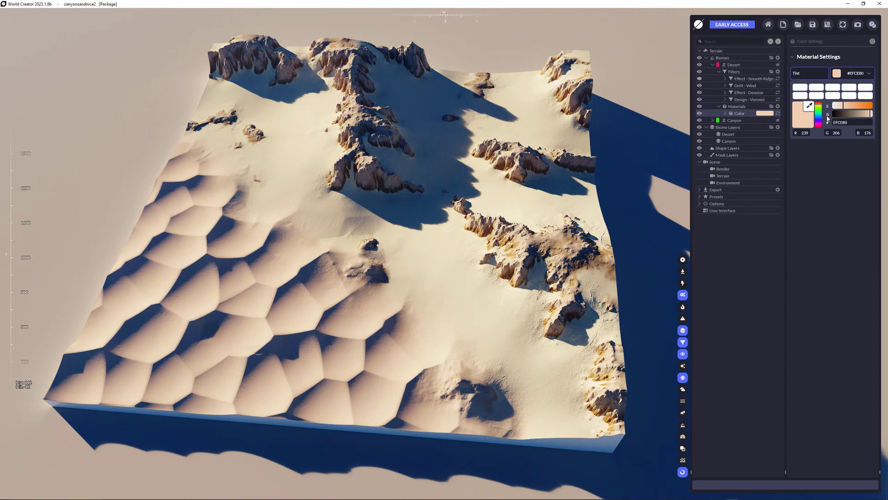
pyautogui.hotkey('ctrl', 'z')
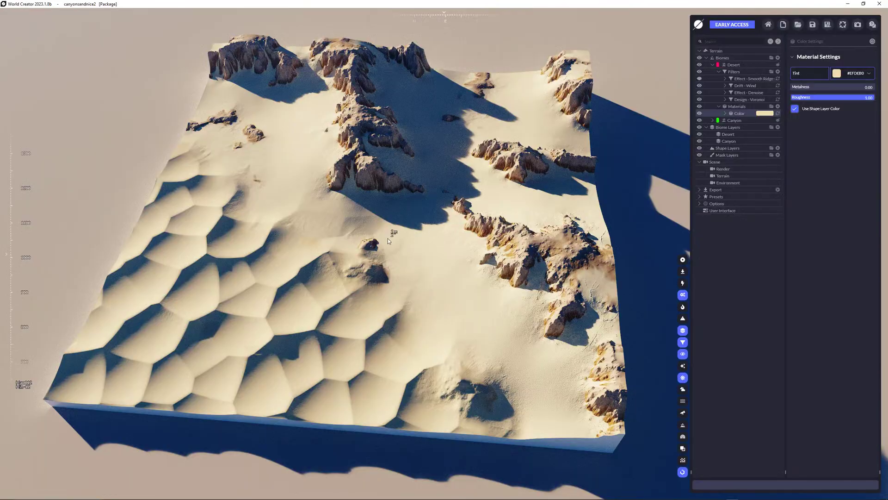
# Examine the combined terrain from several angles and distances to judge how the dunes blend into the canyon.
pyautogui.moveTo(394, 292); pyautogui.dragTo(412, 282, button='right')
pyautogui.press('w')
pyautogui.press('s')
pyautogui.scroll(-10, 293, 397)
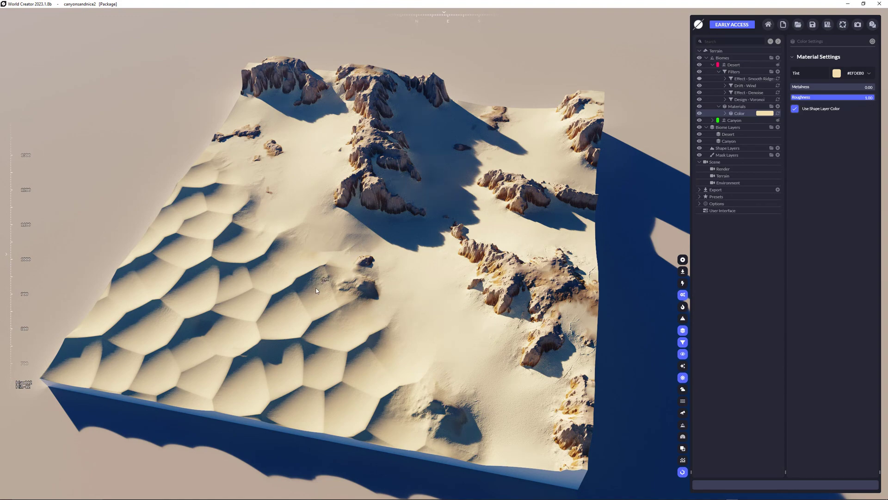
pyautogui.scroll(-3, 322, 276)
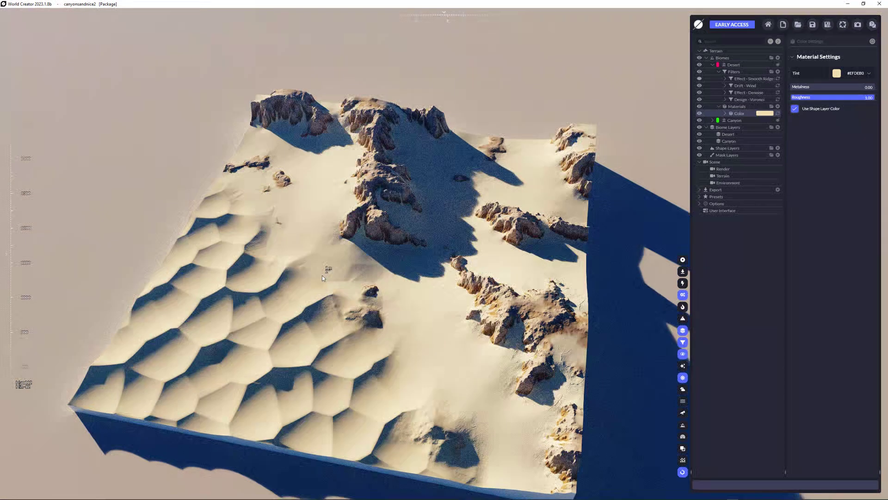
pyautogui.moveTo(322, 275); pyautogui.dragTo(294, 252, button='right')
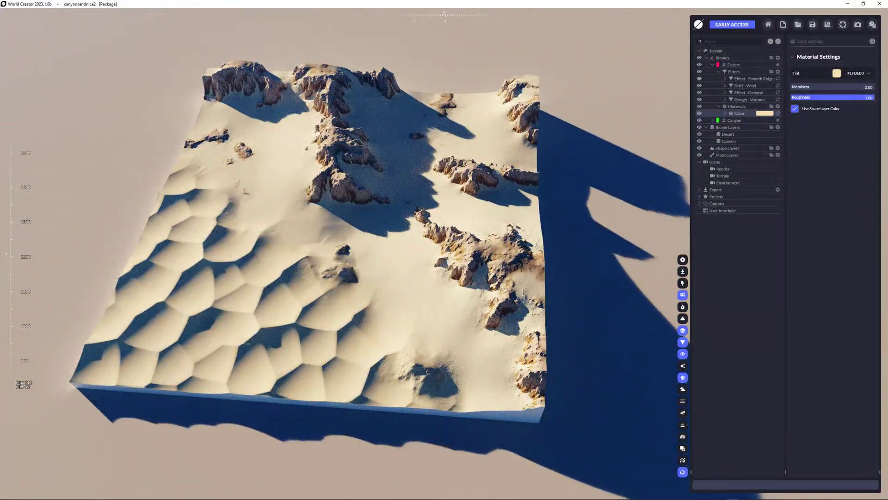
# Collapse the biome and biome layer groups and delete the old Desert preset from the biome presets.
pyautogui.scroll(1, 359, 274)
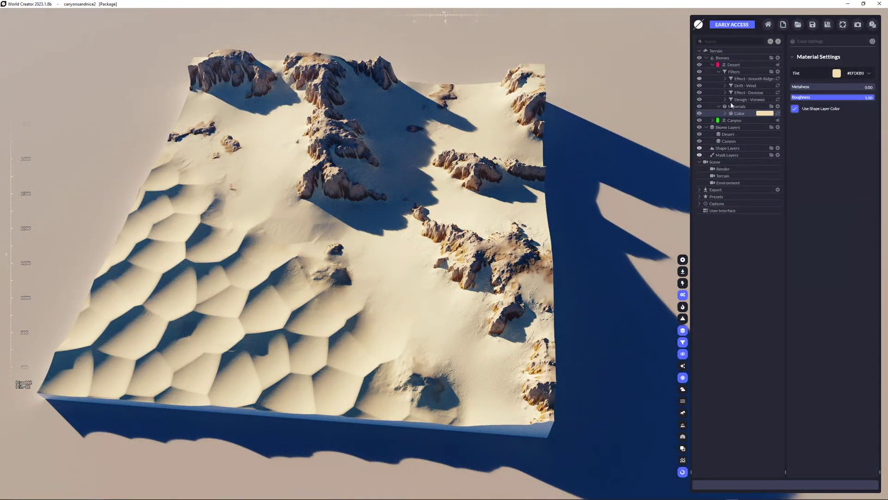
pyautogui.click(718, 72)
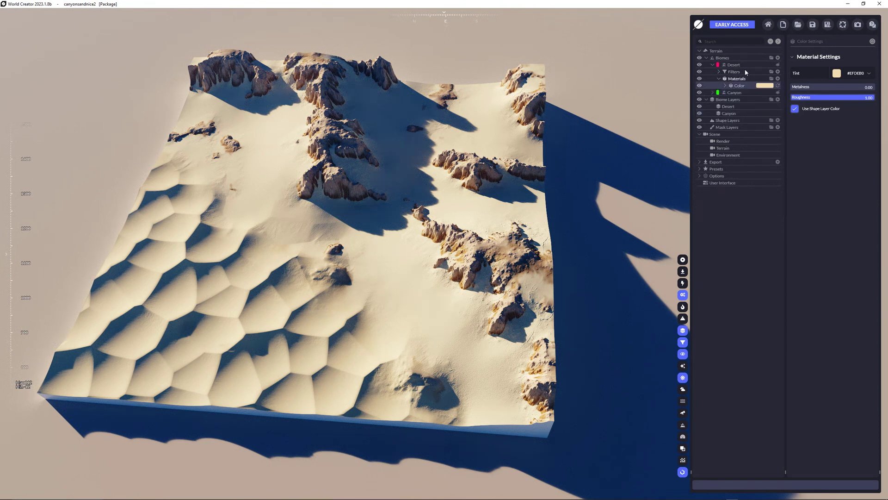
pyautogui.click(714, 65)
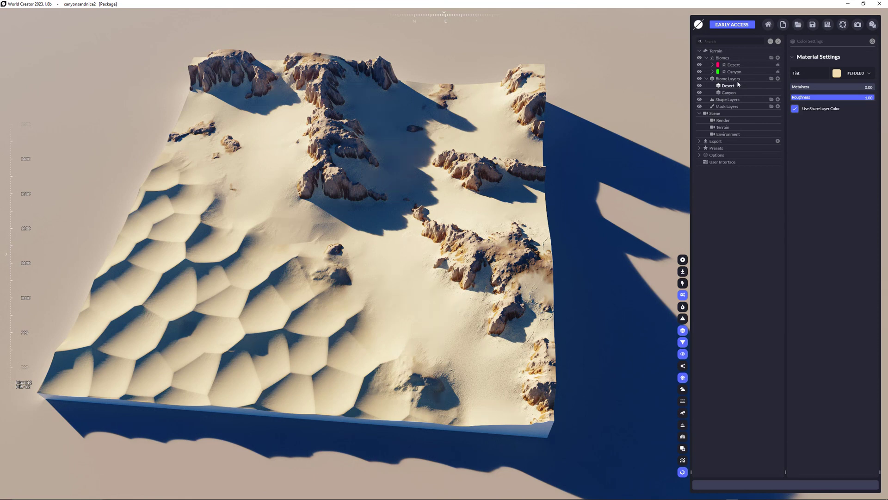
pyautogui.click(706, 79)
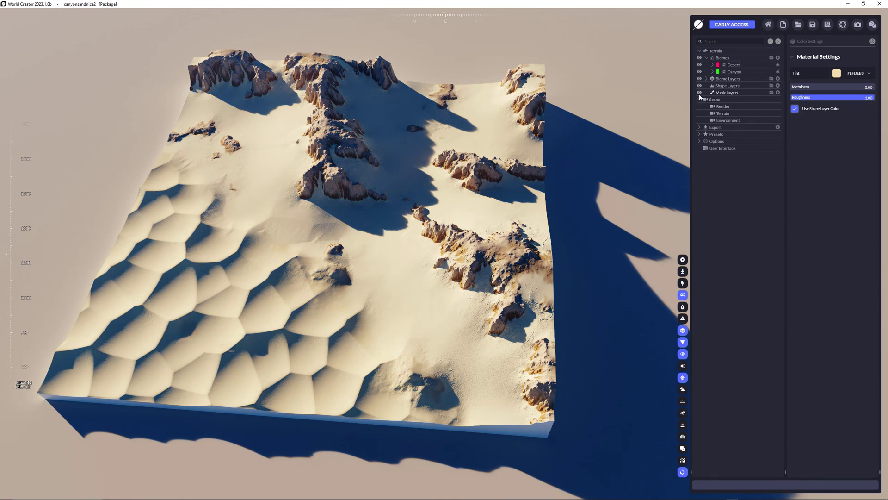
pyautogui.click(700, 134)
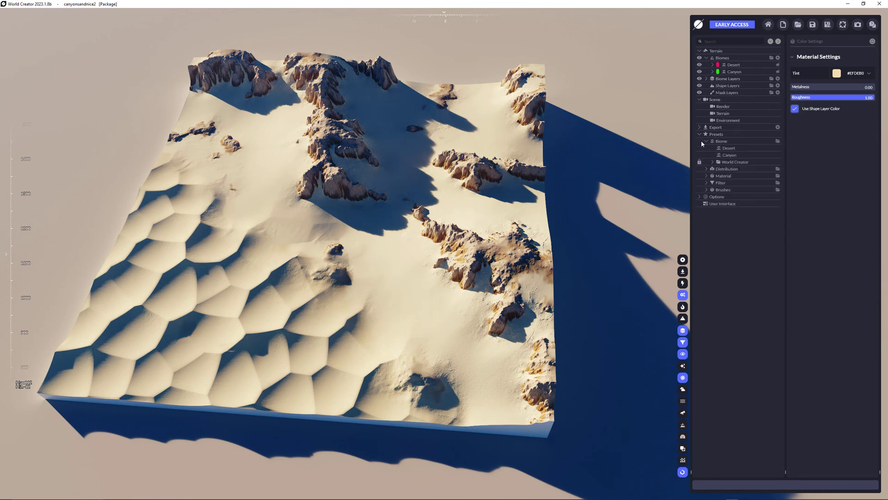
pyautogui.click(730, 149)
pyautogui.press('Delete')
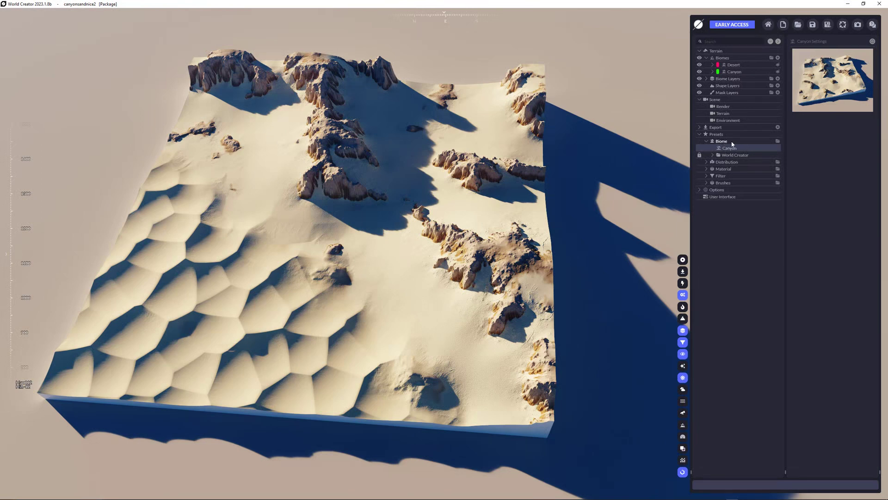
# Save the current Desert biome as a biome preset and collapse the Presets and Scene groups.
pyautogui.click(734, 65)
pyautogui.moveTo(738, 66); pyautogui.dragTo(737, 143)
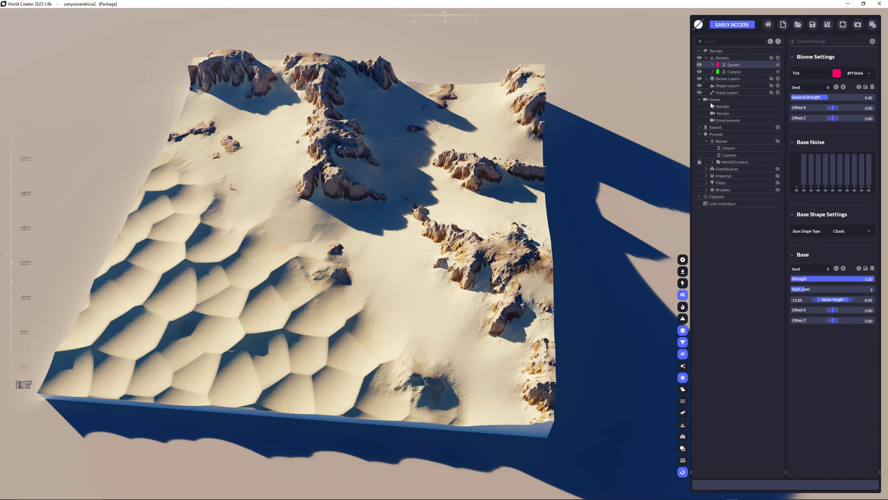
pyautogui.click(700, 135)
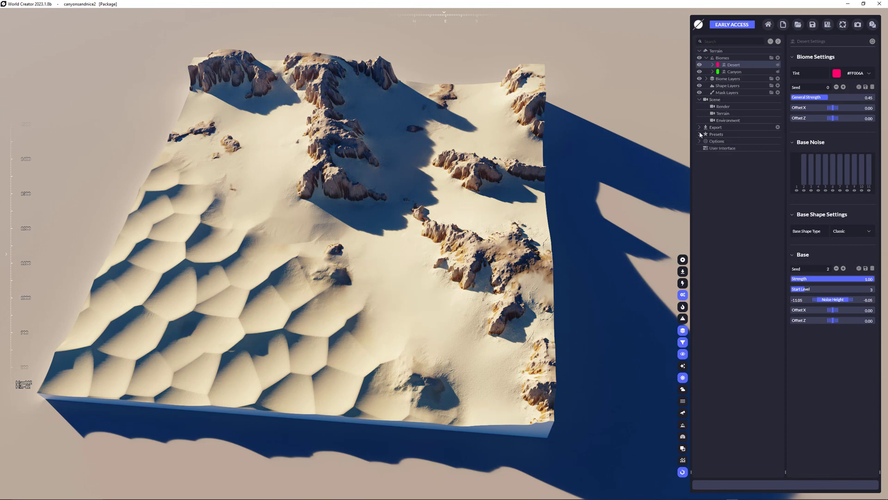
pyautogui.click(699, 100)
# Set the terrain's precision to 1/4 Meter.
pyautogui.moveTo(497, 157); pyautogui.dragTo(522, 154, button='right')
pyautogui.click(716, 51)
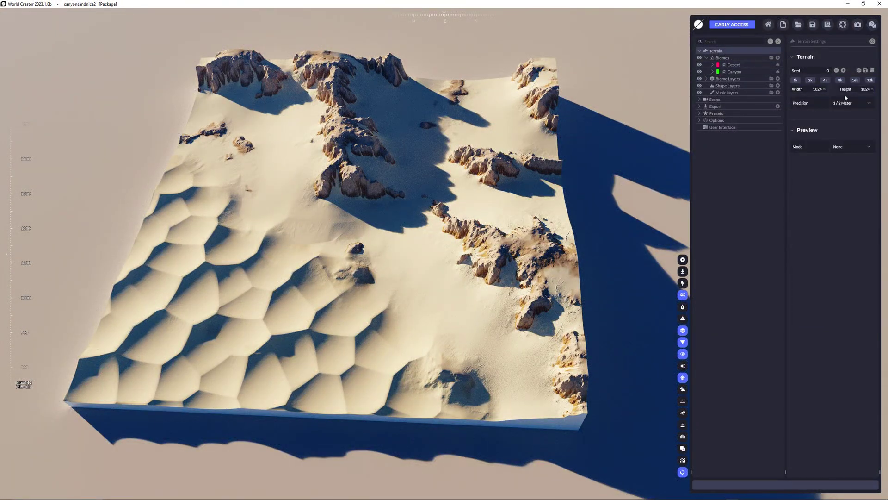
pyautogui.click(849, 103)
pyautogui.click(856, 147)
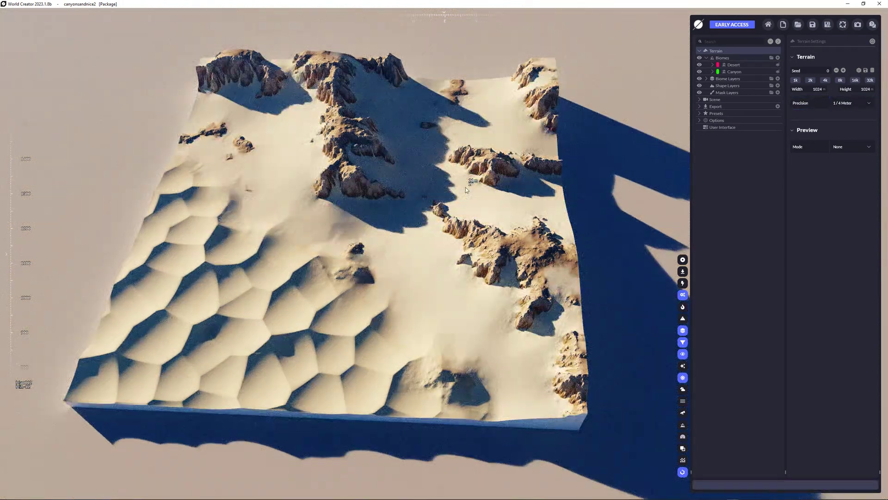
pyautogui.moveTo(422, 180)
pyautogui.mouseDown(button='right')
pyautogui.moveTo(458, 184)
pyautogui.moveTo(421, 181)
pyautogui.mouseUp(button='right')
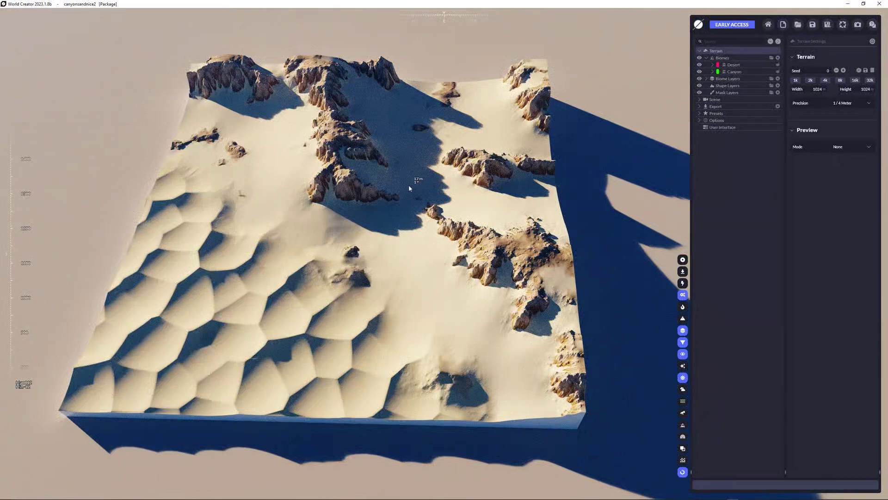
pyautogui.scroll(-1, 414, 180)
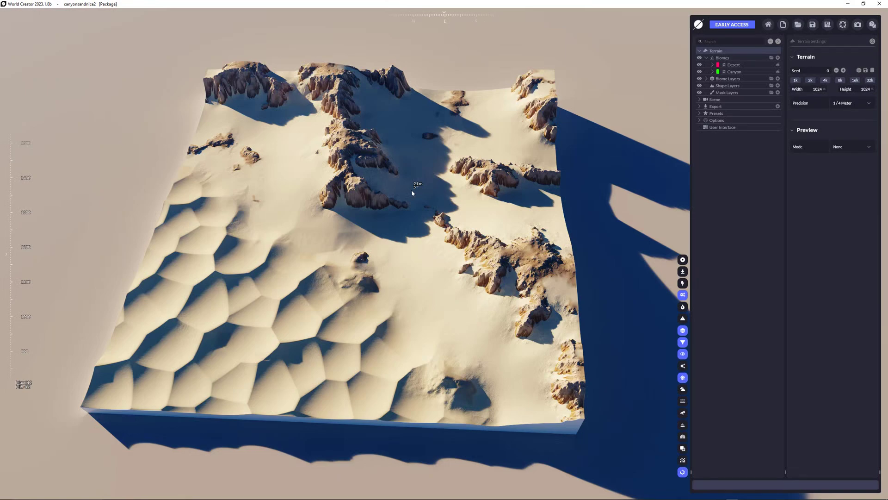
pyautogui.scroll(2, 458, 205)
pyautogui.scroll(1, 458, 205)
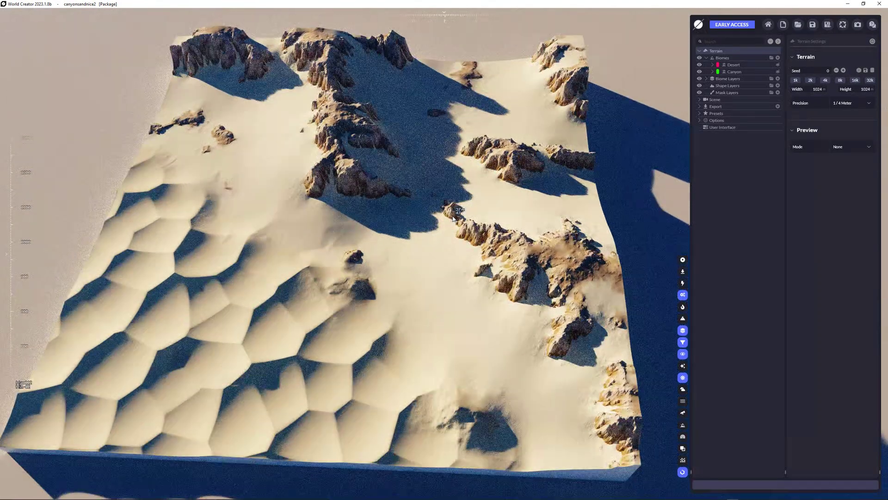
pyautogui.scroll(1, 455, 196)
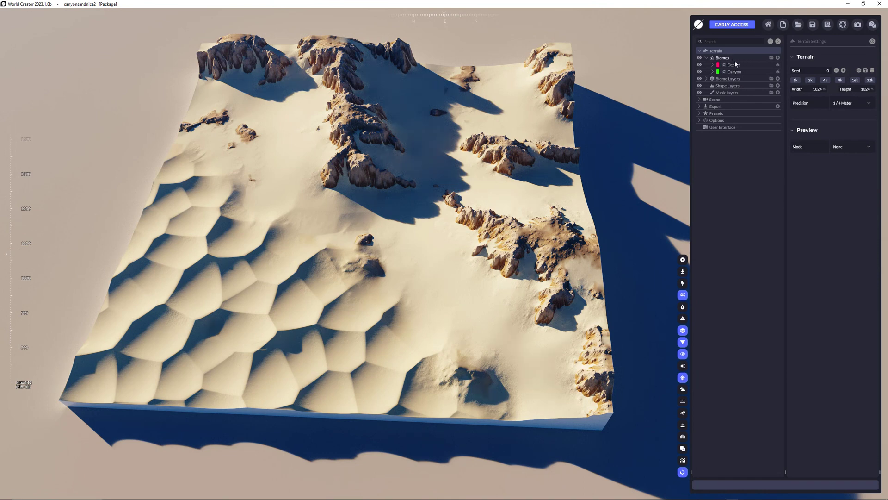
# Add the Desert biome as a second Desert layer above the existing biome layers.
pyautogui.click(708, 79)
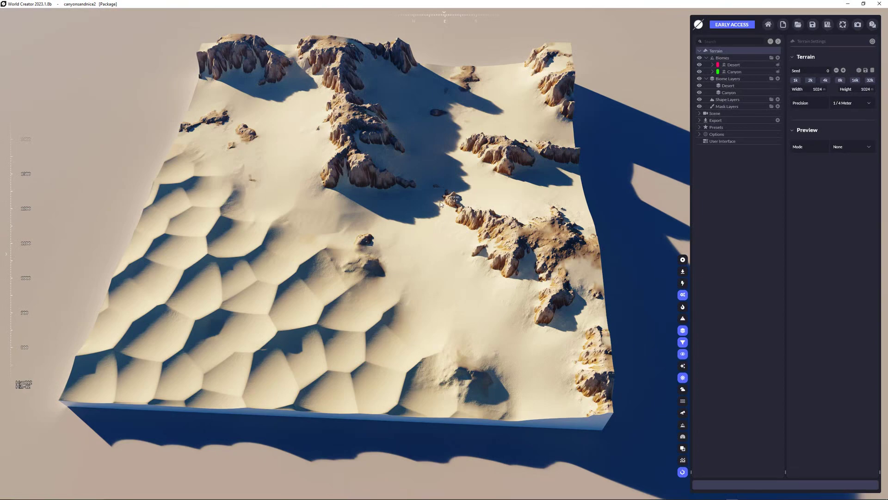
pyautogui.moveTo(359, 288); pyautogui.dragTo(372, 279, button='right')
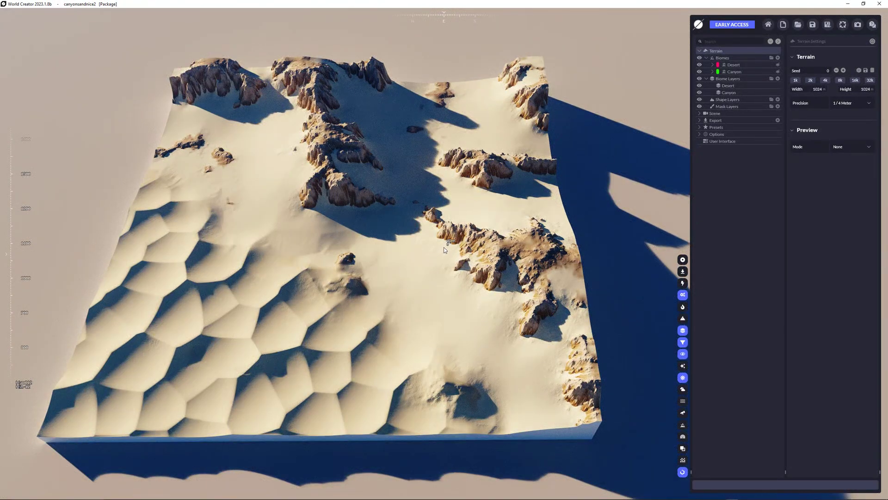
pyautogui.moveTo(444, 242); pyautogui.dragTo(446, 240, button='right')
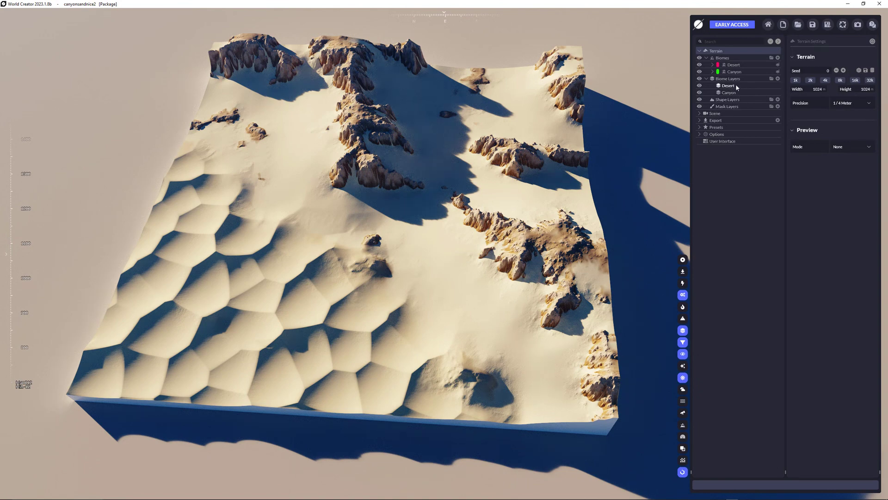
pyautogui.moveTo(761, 66); pyautogui.dragTo(738, 88)
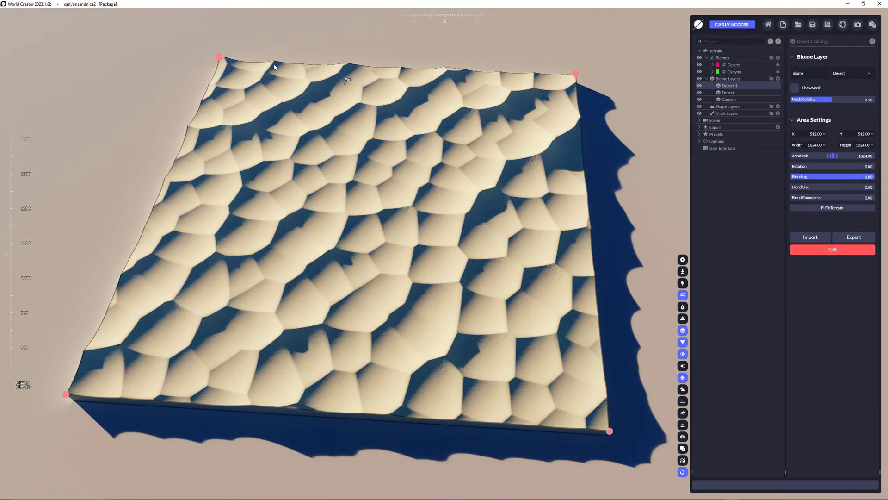
# Shrink the new Desert layer's area to about 363 wide and place it, rotated about 25°, at the terrain's far right corner.
pyautogui.moveTo(219, 57); pyautogui.dragTo(327, 142)
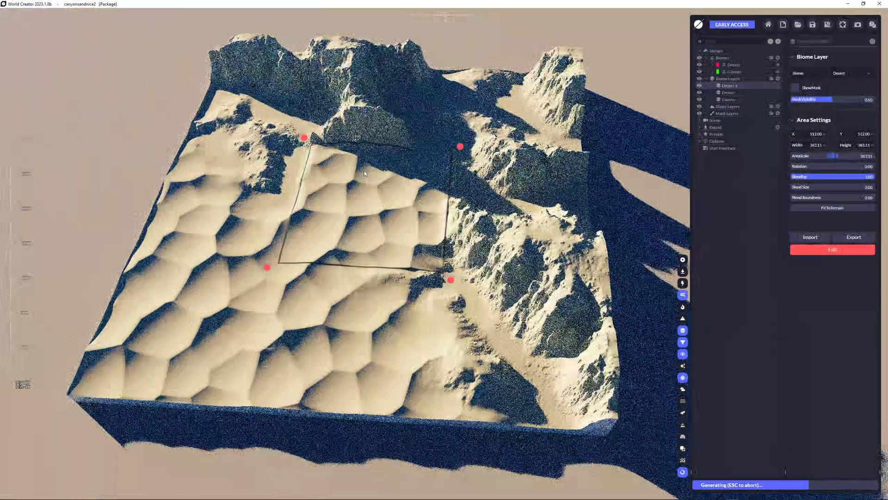
pyautogui.moveTo(376, 203); pyautogui.dragTo(509, 114)
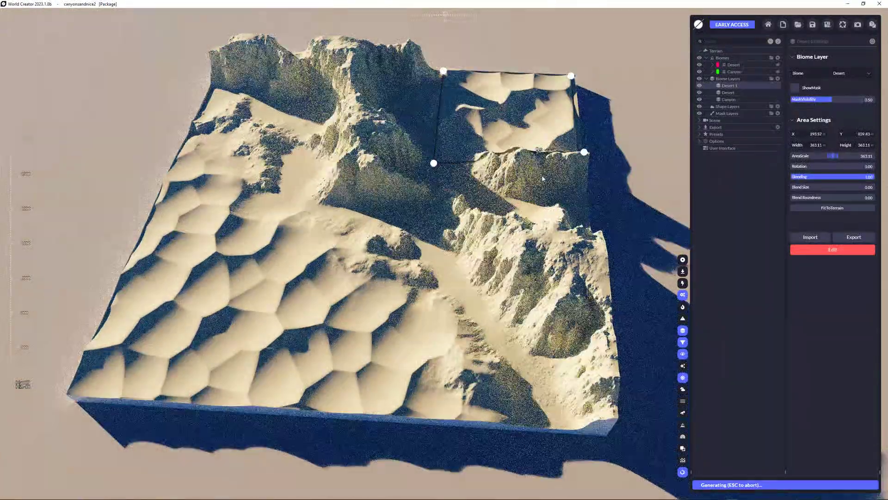
pyautogui.moveTo(590, 154); pyautogui.dragTo(533, 132)
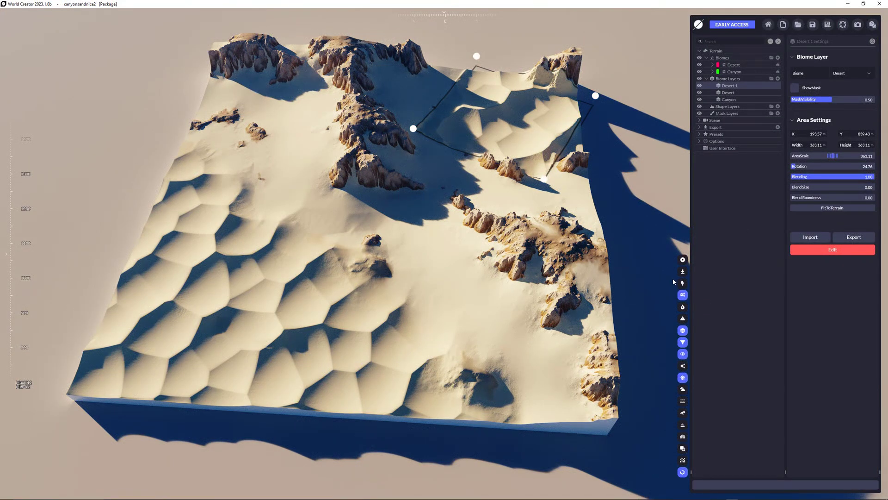
# Enlarge the rotated Desert area to about 493 wide and shift it outward over the corner to about X 97, Y 930.
pyautogui.moveTo(545, 140); pyautogui.dragTo(543, 207)
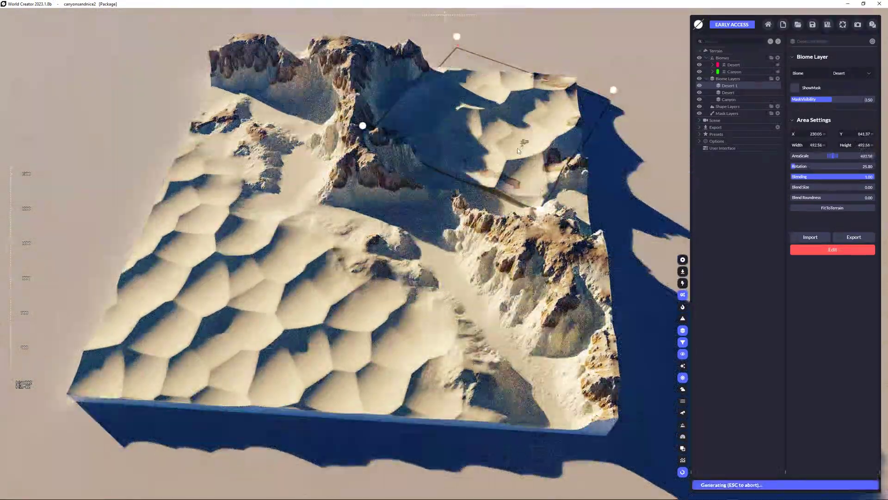
pyautogui.moveTo(503, 144); pyautogui.dragTo(530, 135)
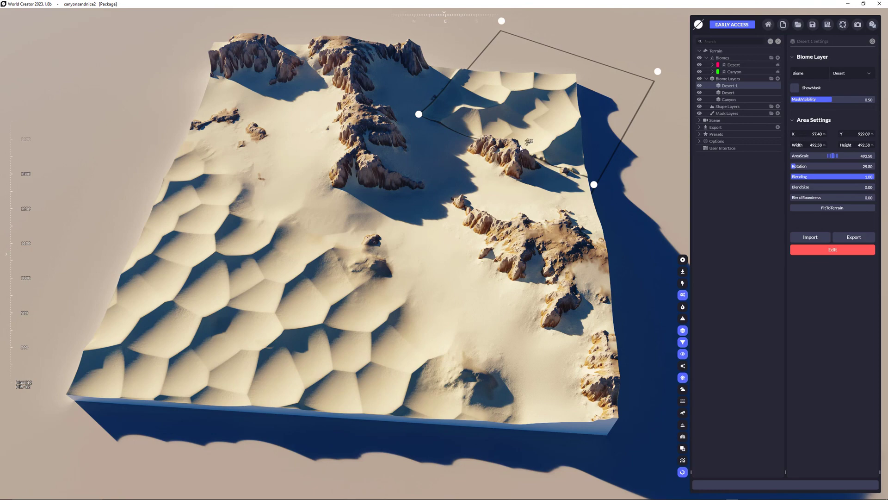
pyautogui.scroll(-1, 507, 146)
pyautogui.moveTo(517, 137); pyautogui.dragTo(517, 143, button='middle')
pyautogui.moveTo(518, 143); pyautogui.dragTo(517, 145, button='right')
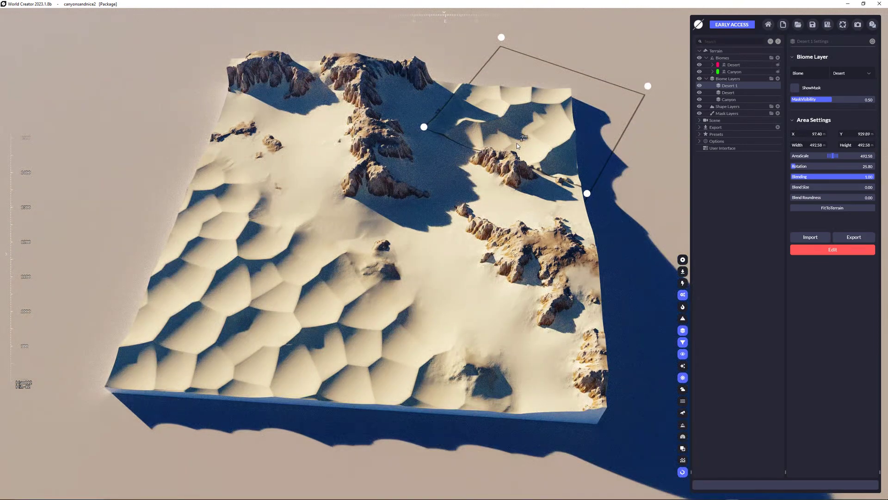